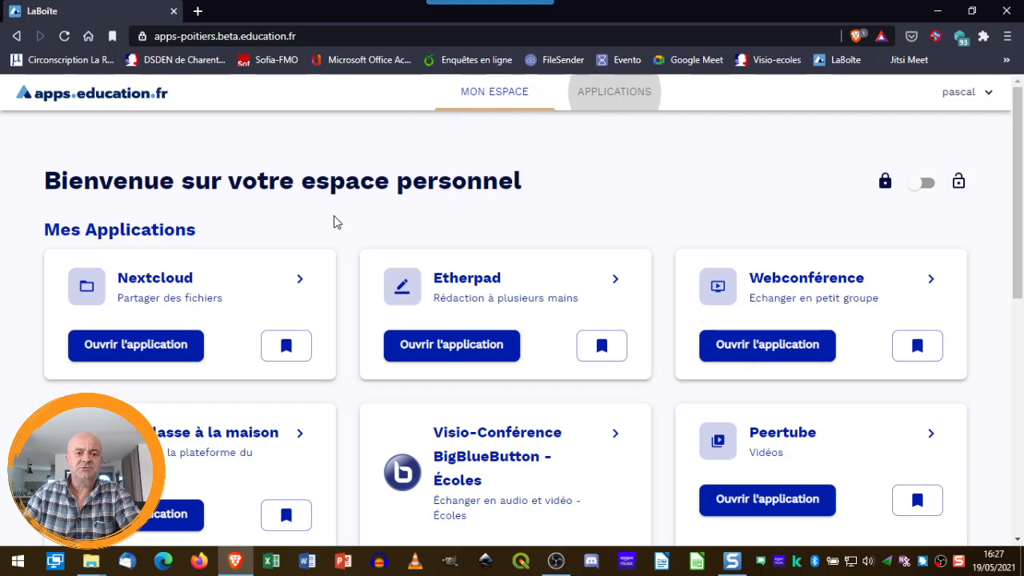
Browse the APPLICATIONS list, return to MON ESPACE and launch Nextcloud in a new tab
left_click(624, 96)
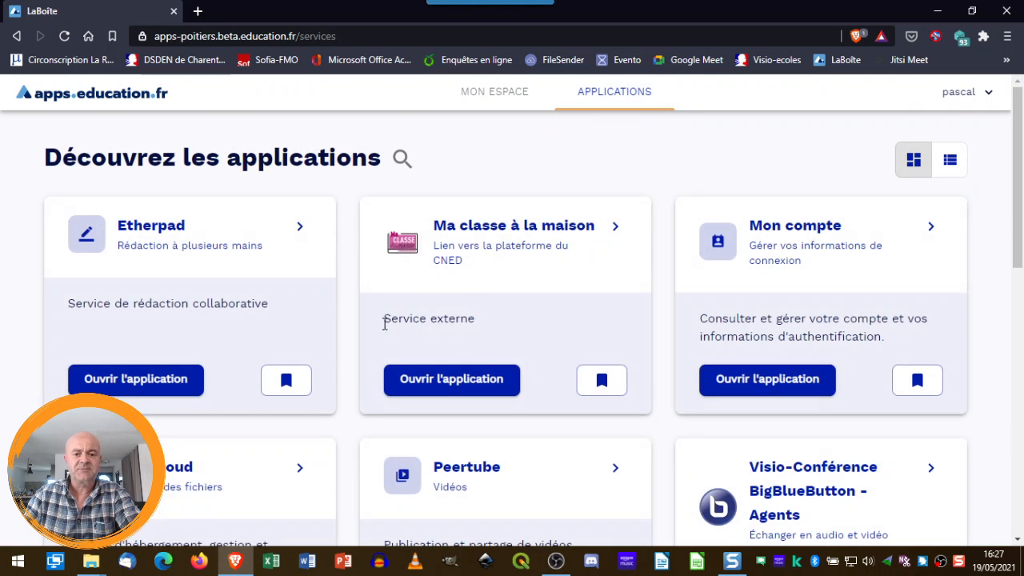
scroll(334, 354, "down", 2)
scroll(333, 355, "down", 1)
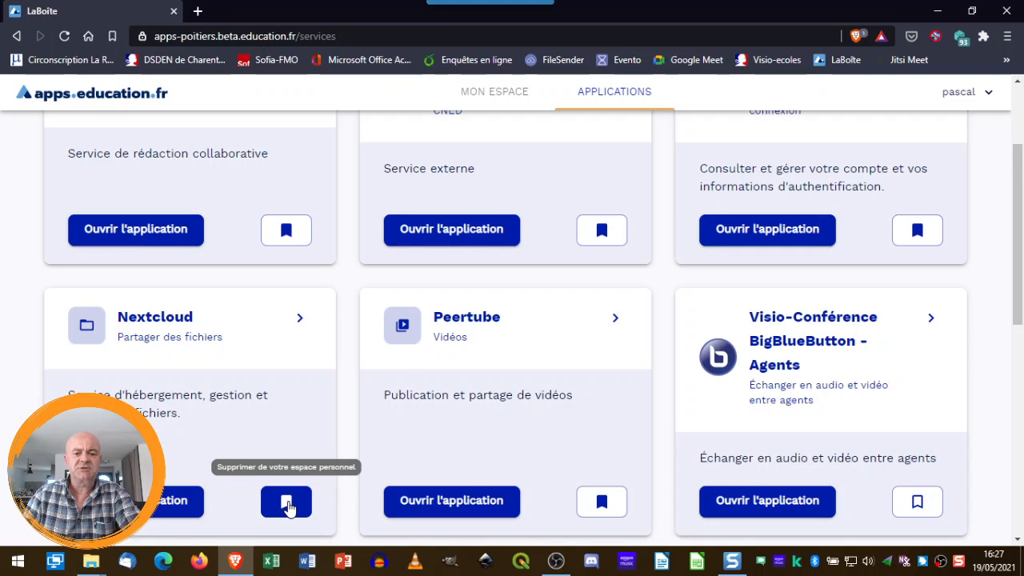
left_click(504, 97)
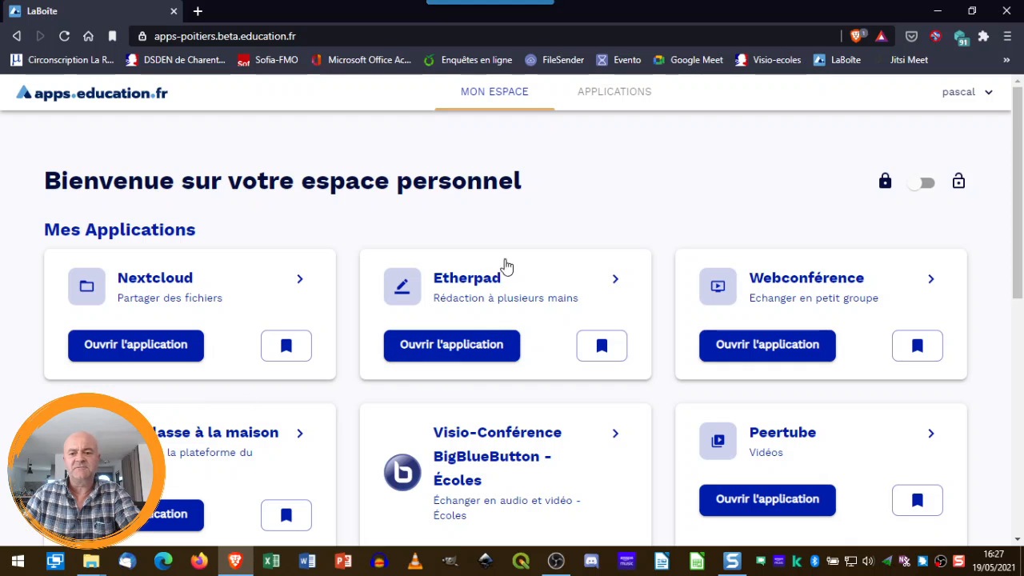
mouse_move(1021, 198)
left_mouse_down()
mouse_move(1021, 245)
mouse_move(1021, 213)
left_mouse_up()
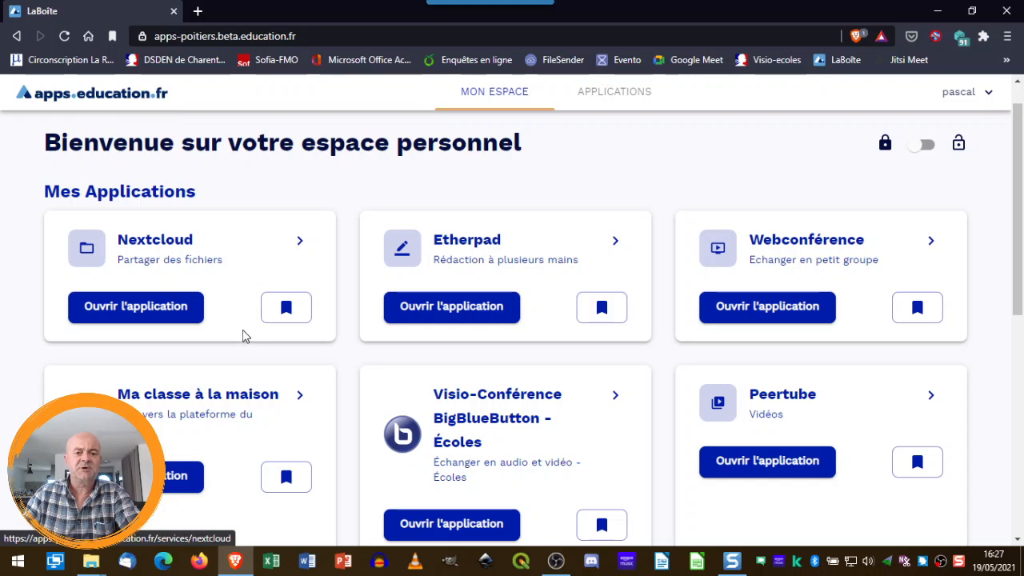
left_click(160, 312)
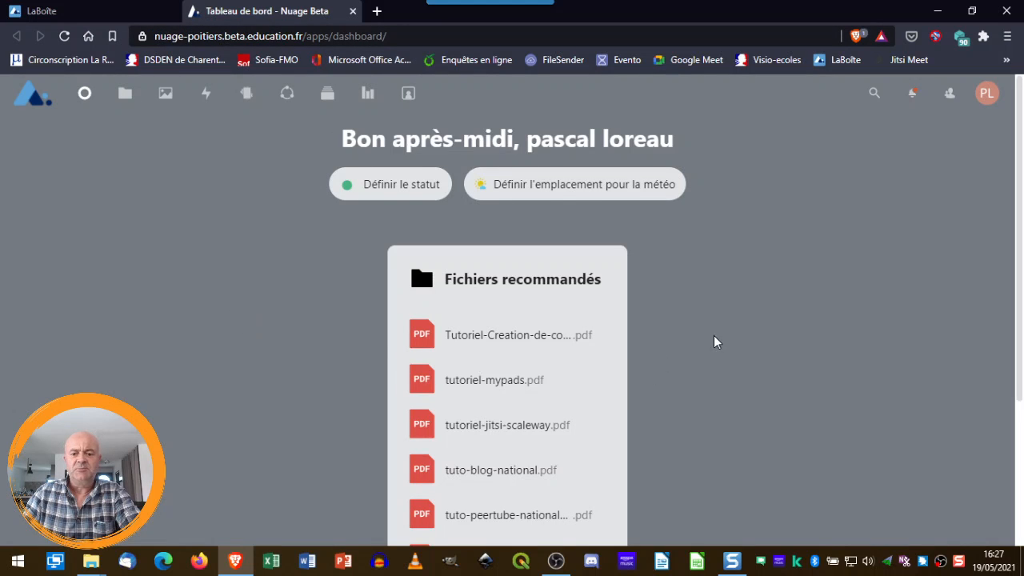
Look over the Nextcloud dashboard, then switch to the Fichiers list of files and folders
scroll(715, 341, "down", 3)
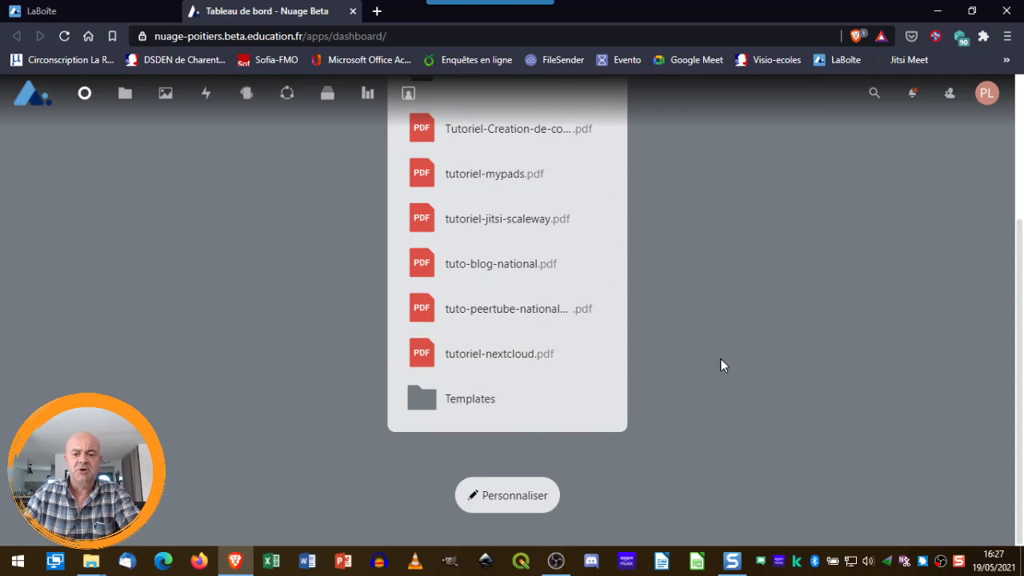
scroll(729, 377, "up", 1)
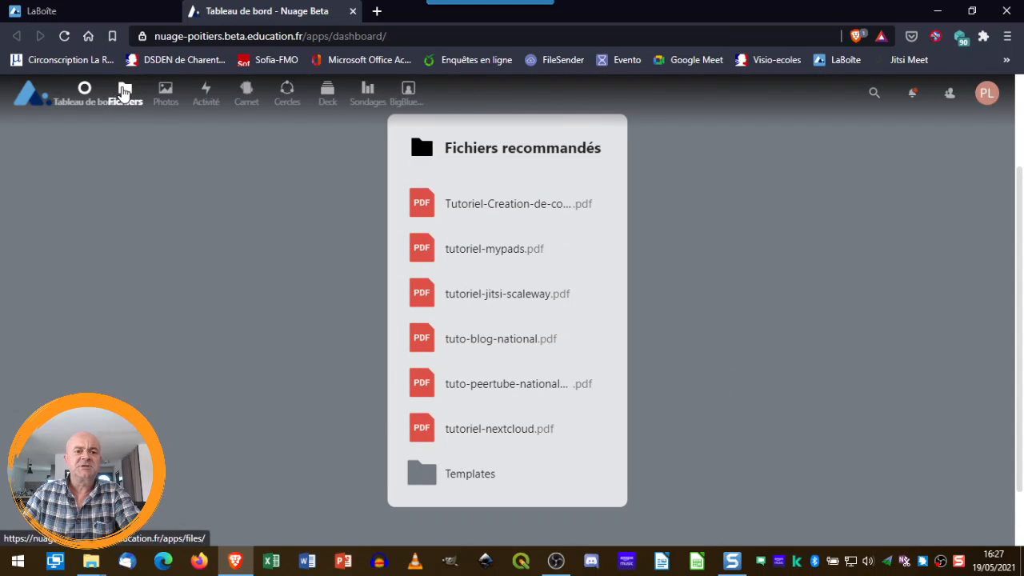
left_click(124, 92)
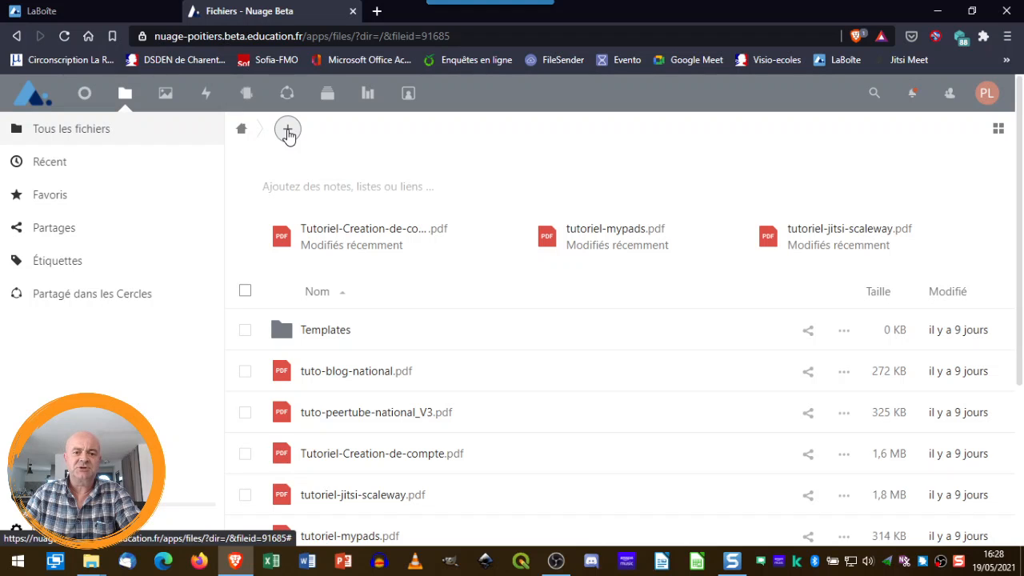
Add a new folder called 'documents élèves' to the Nextcloud files
left_click(288, 130)
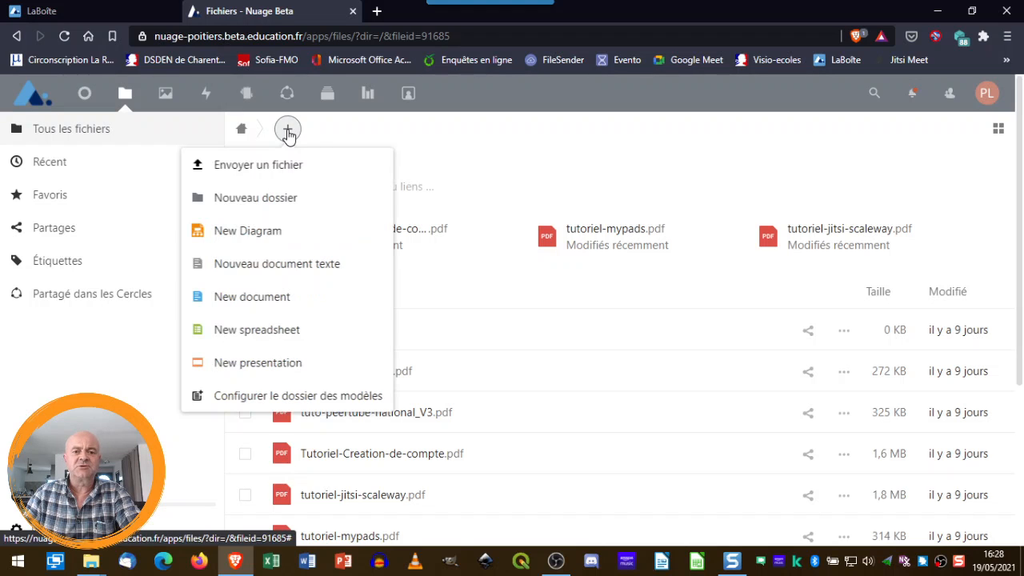
left_click(264, 197)
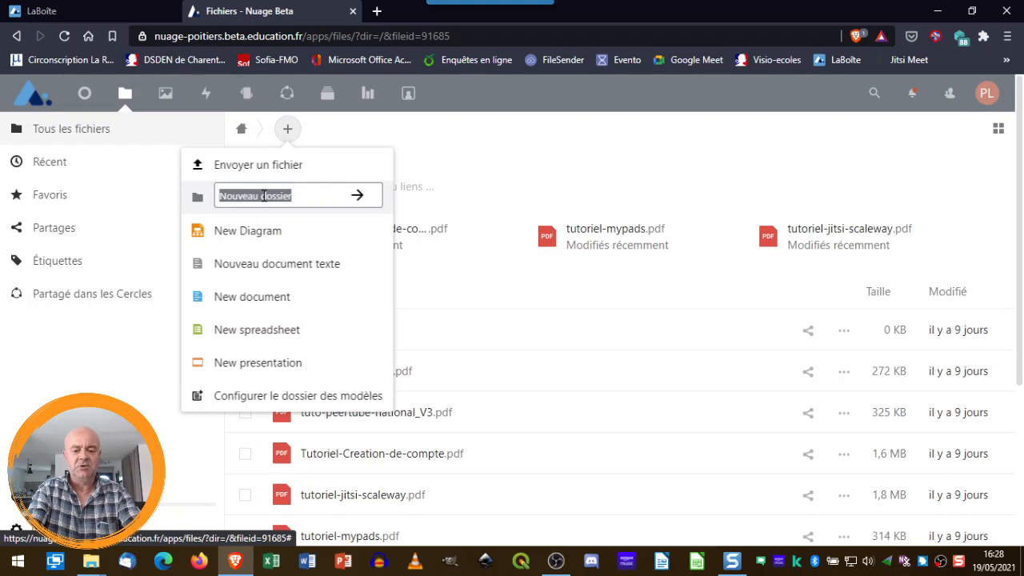
type("documen")
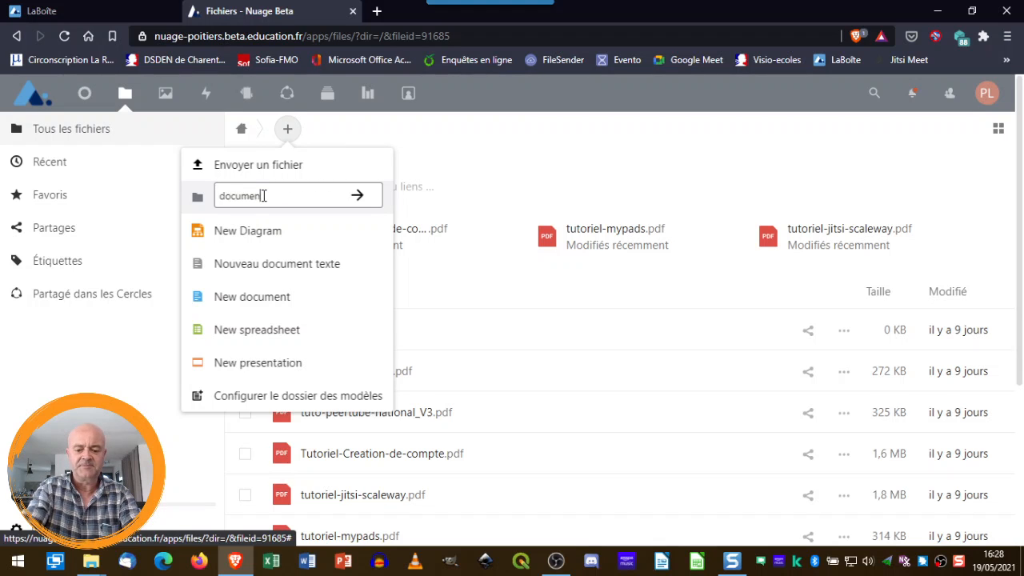
type("ts élèves")
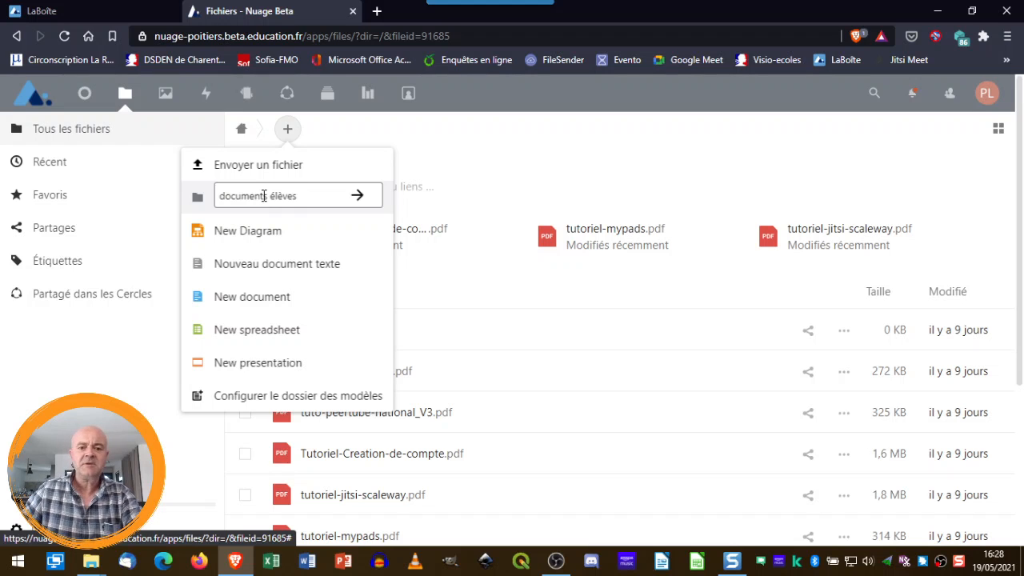
left_click(358, 196)
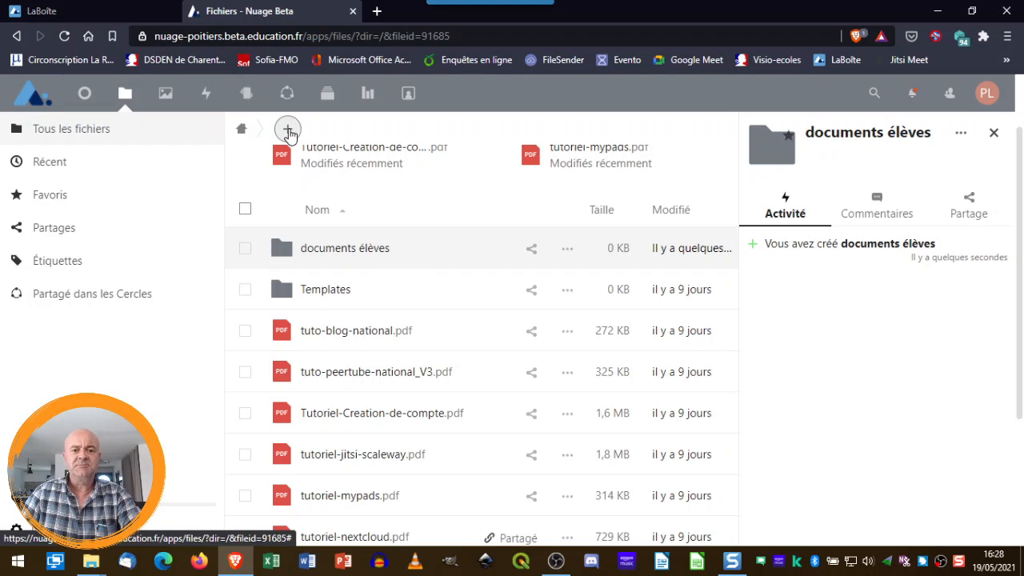
Add a folder named 'dépôt élèves', correcting the accent on dépôt before confirming
left_click(288, 130)
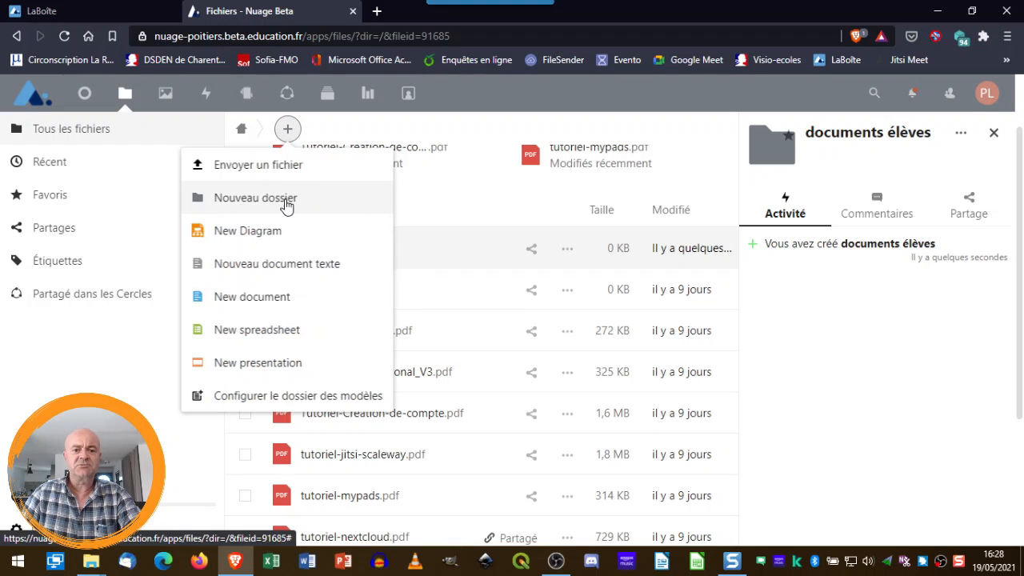
left_click(288, 199)
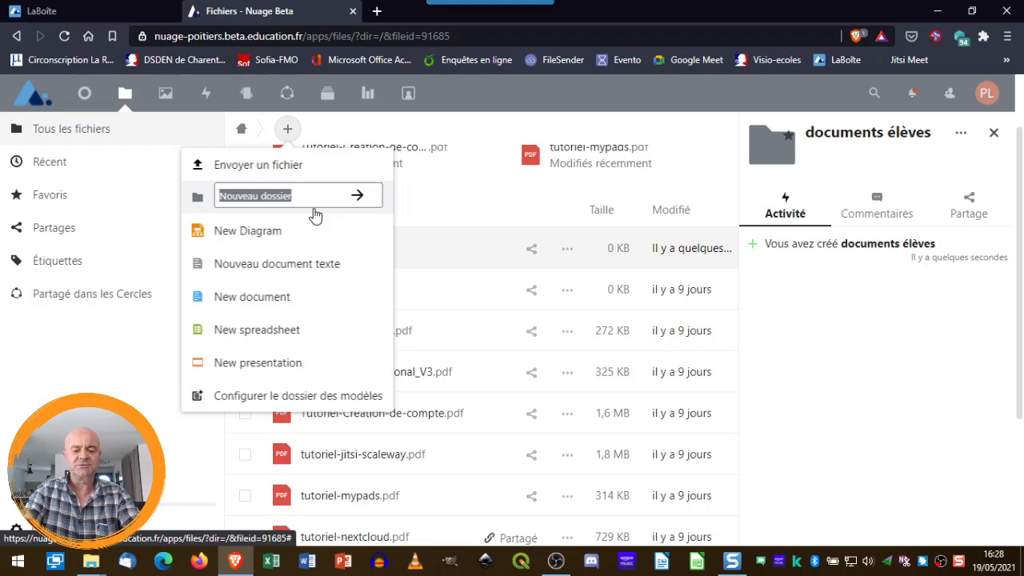
type("dépot ")
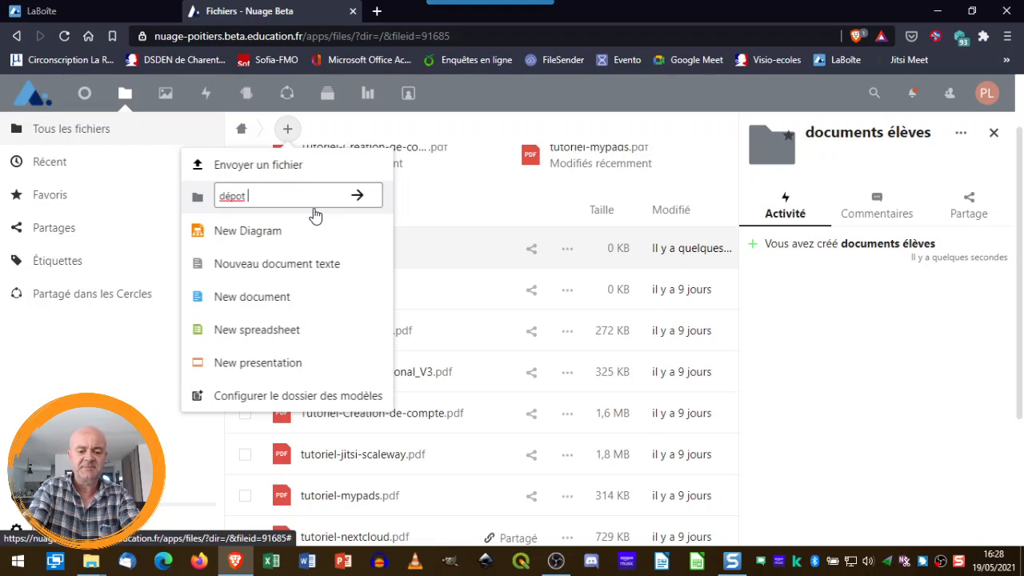
type("élèves")
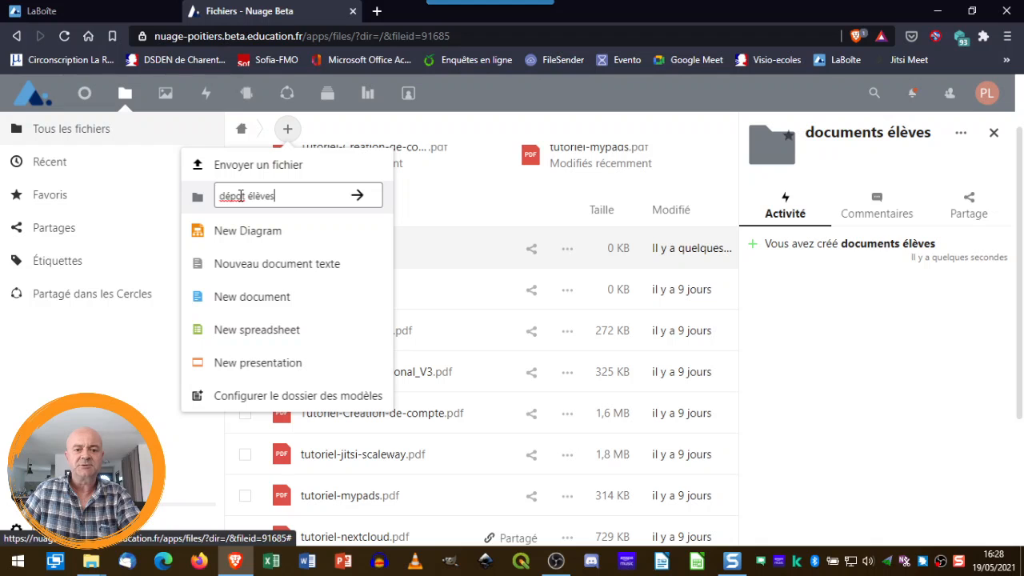
left_click(241, 195)
key("BackSpace")
type("ô")
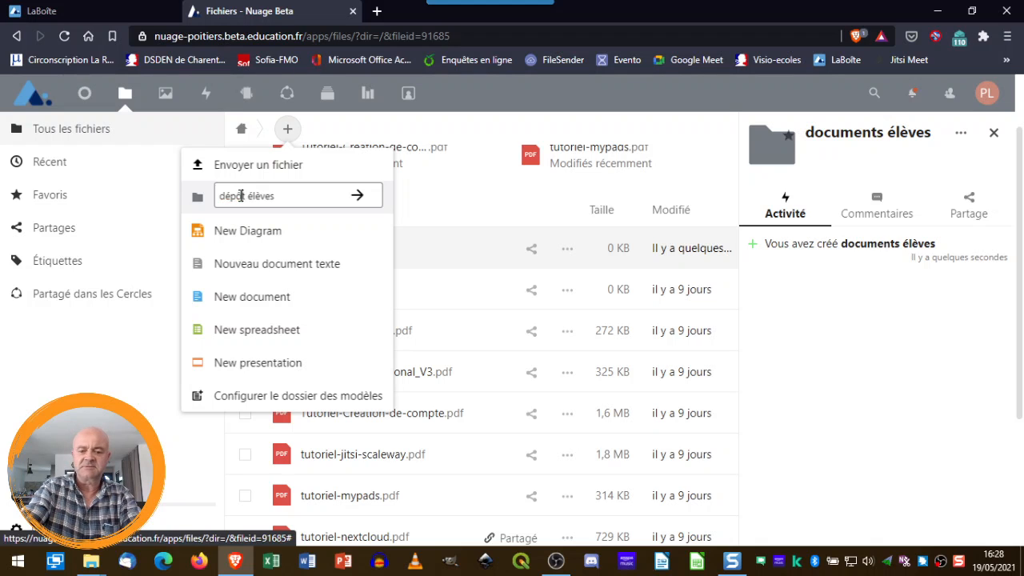
left_click(357, 199)
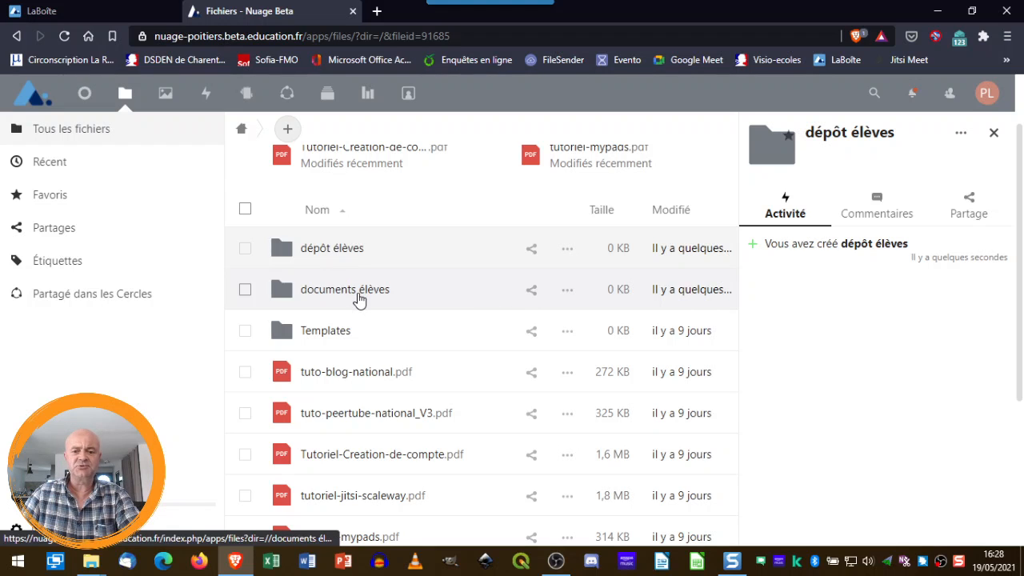
Create a public share link for the documents élèves folder
left_click(531, 292)
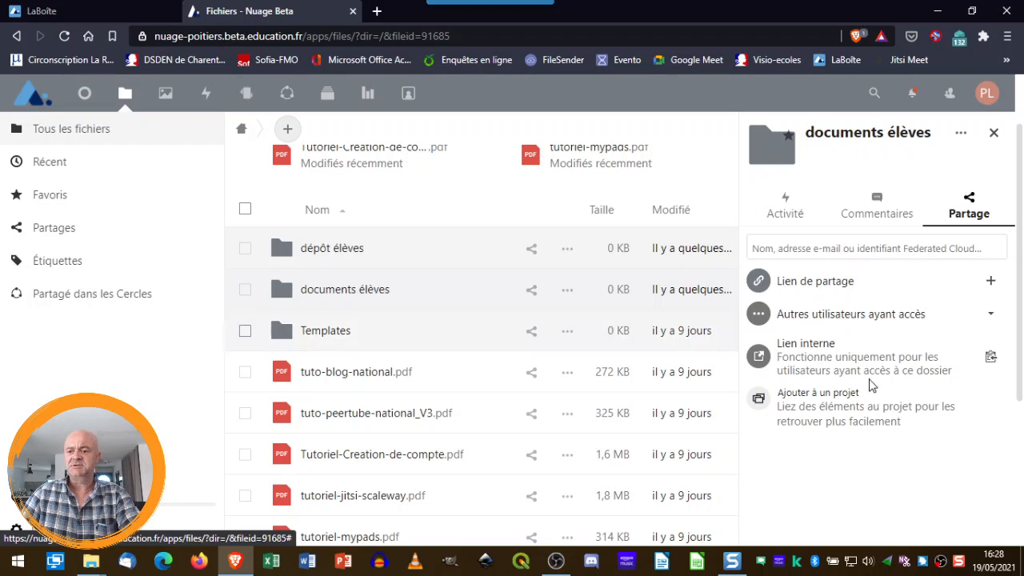
left_click(991, 282)
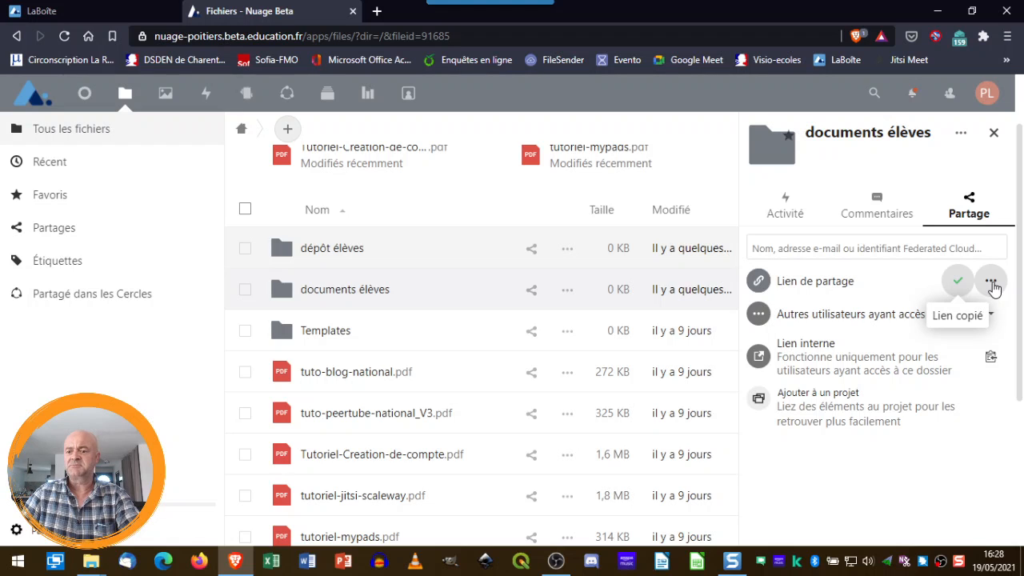
left_click(991, 284)
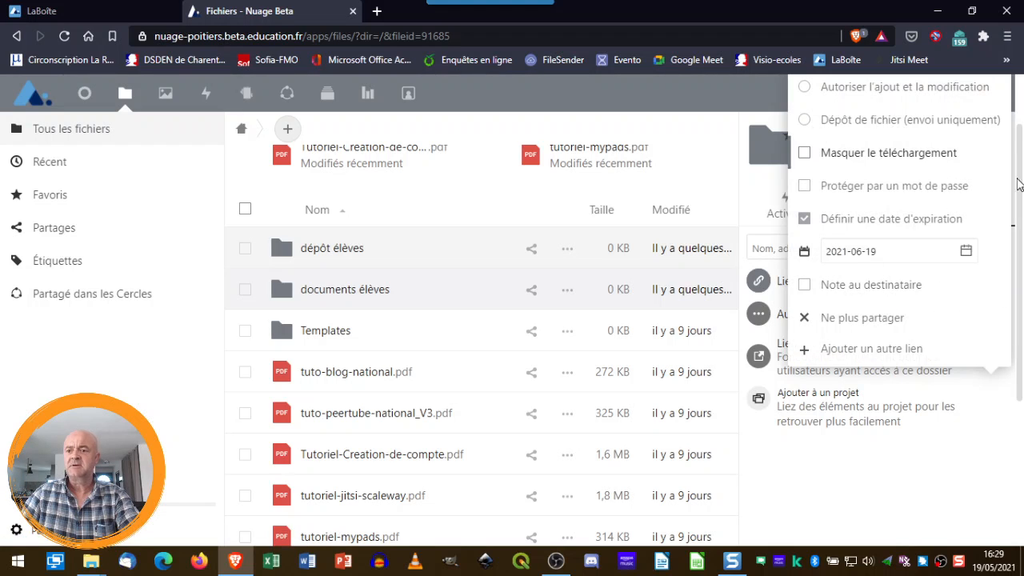
Remove the link's expiry date, protect it with a password and select the password
scroll(1006, 200, "up", 1)
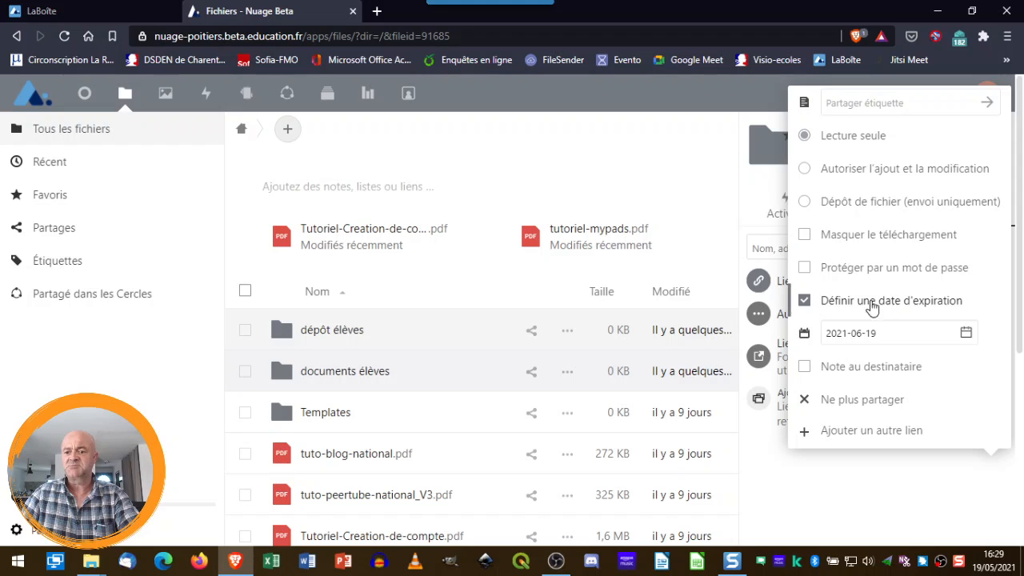
left_click(804, 301)
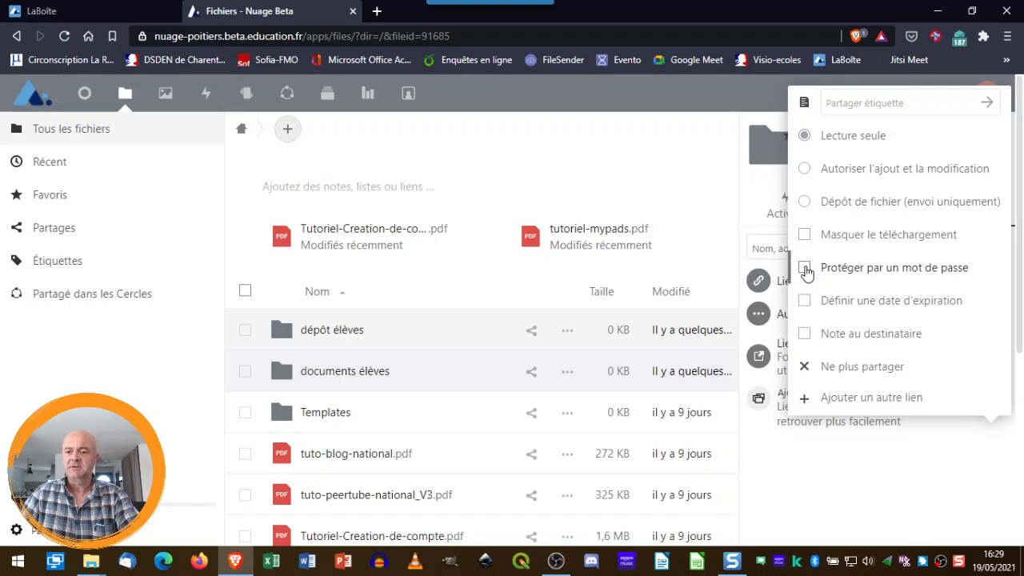
left_click(941, 311)
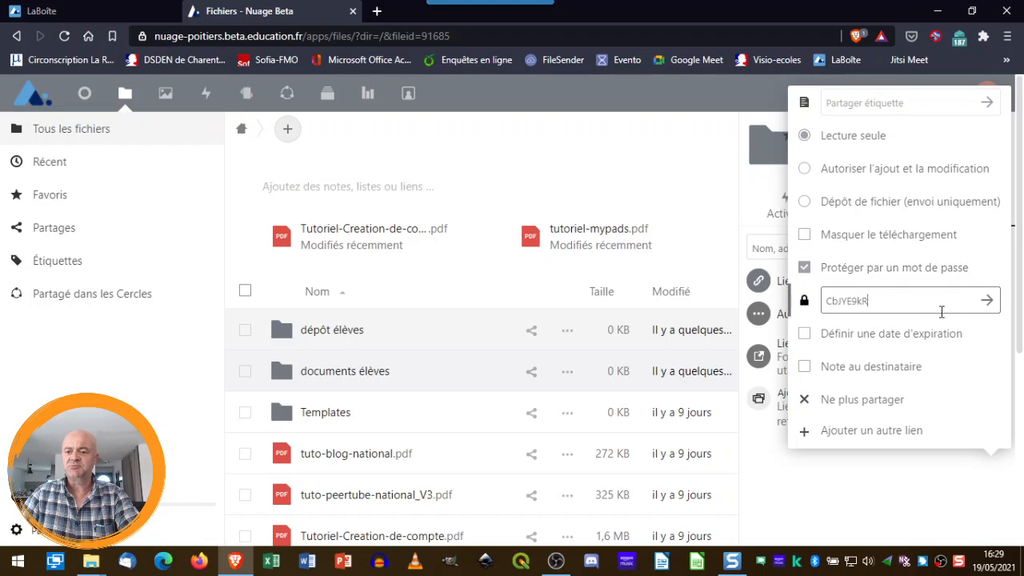
left_click_drag(895, 299, 823, 297)
double_click(872, 299)
key("ctrl+c")
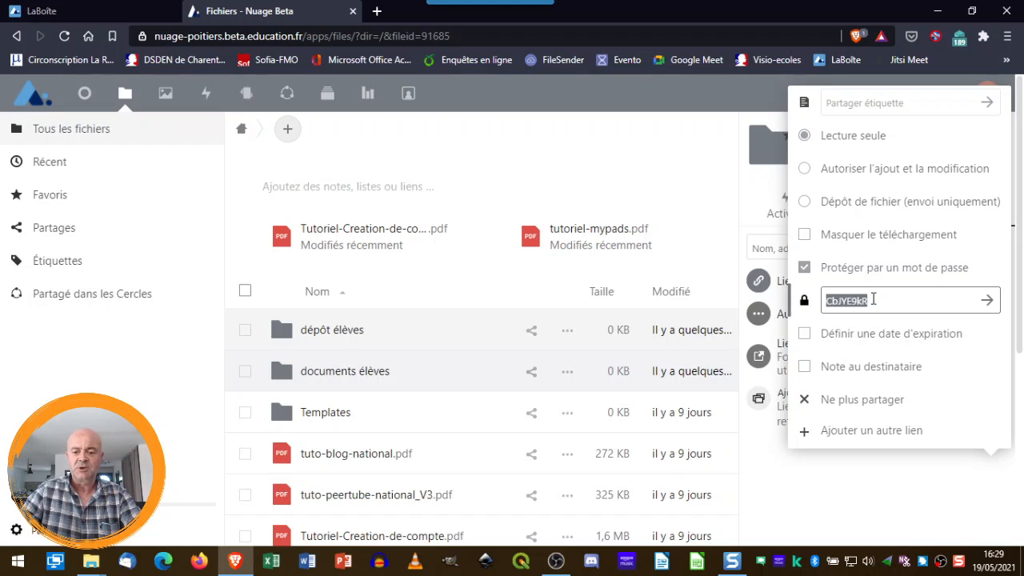
Open Notepad3 via a 'bloc' search and paste the password onto line 2 below an empty line
left_click(16, 565)
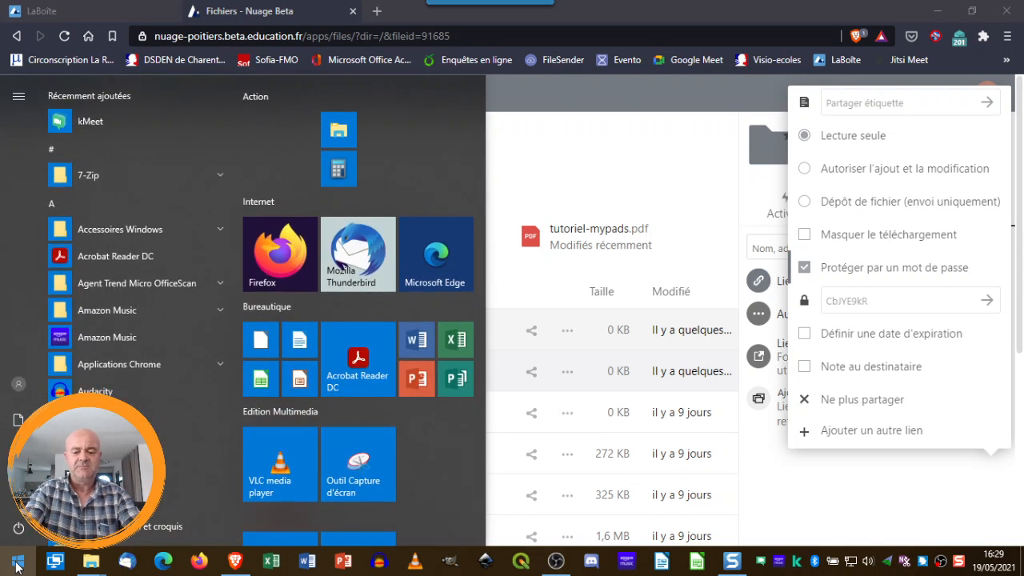
type("bloc")
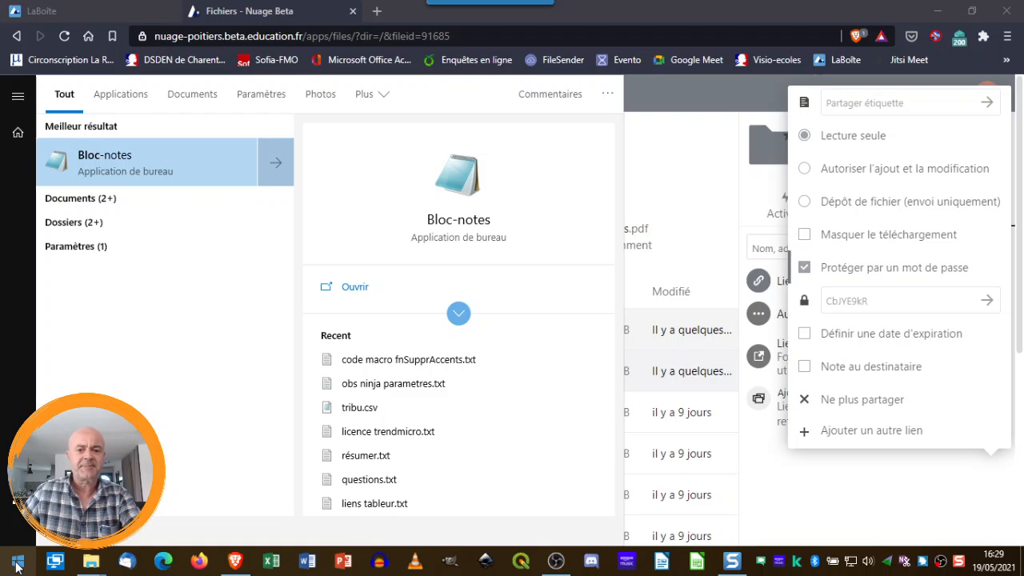
left_click(361, 290)
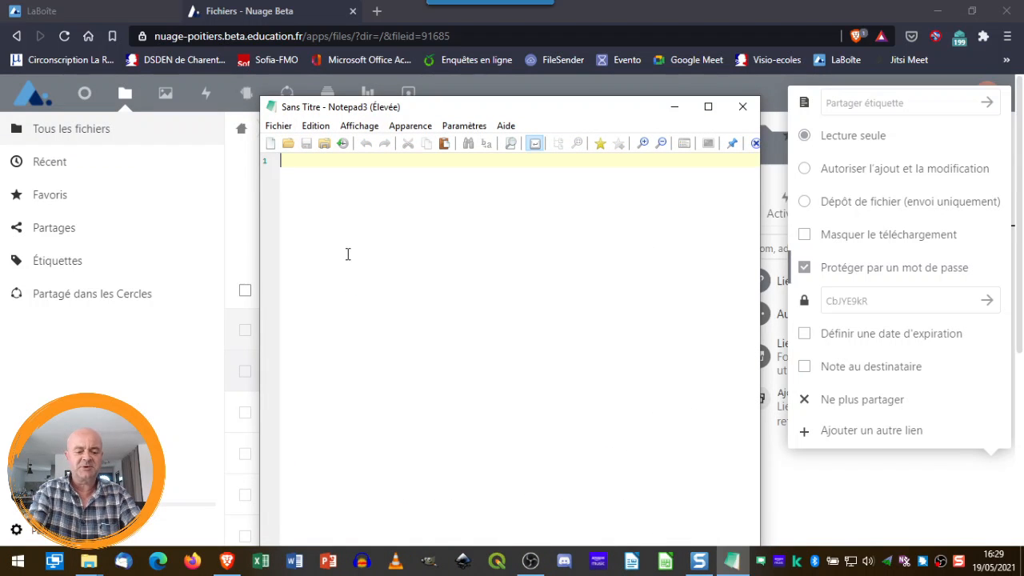
key("ctrl+v")
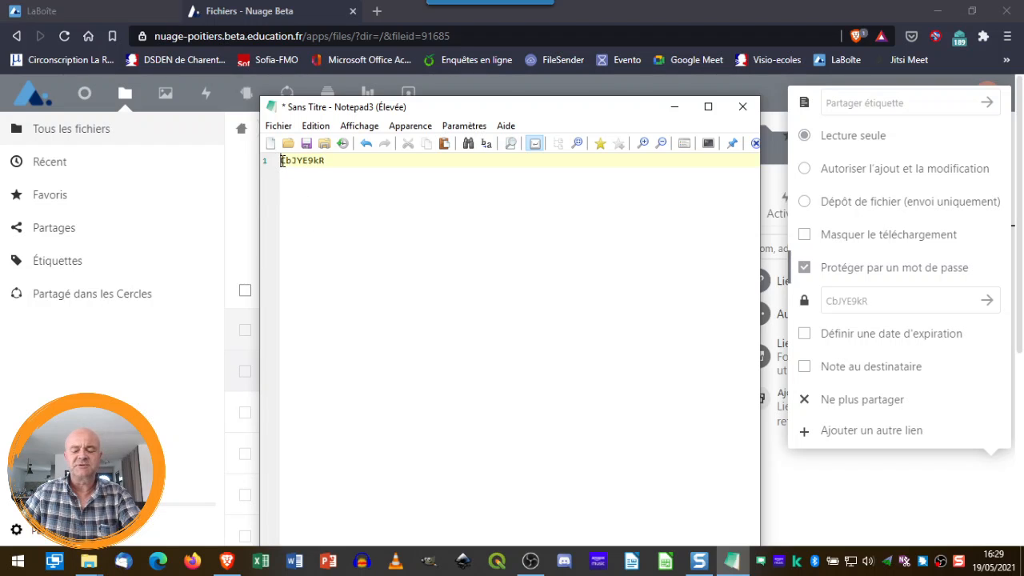
left_click(281, 161)
key("Return")
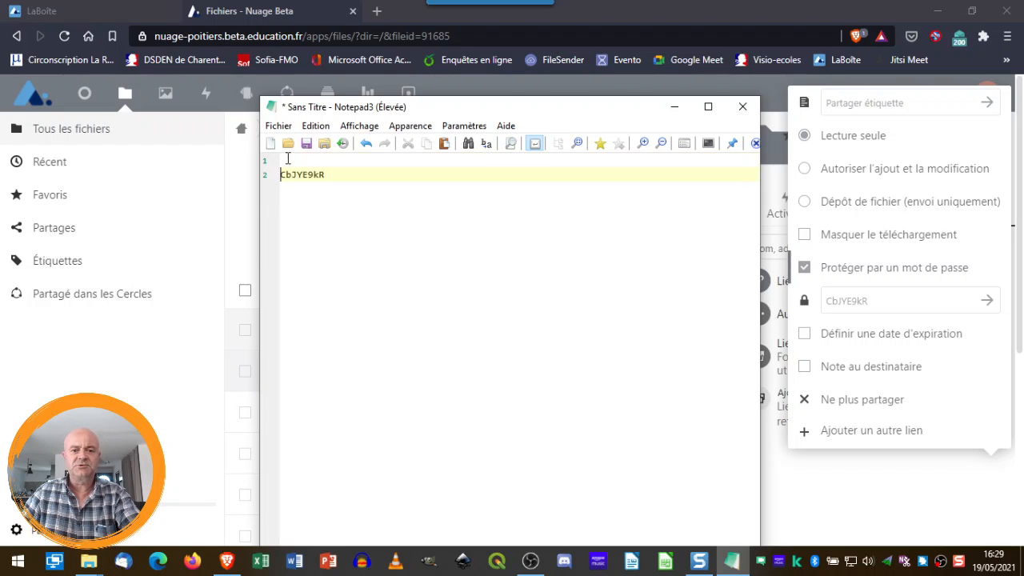
left_click(288, 160)
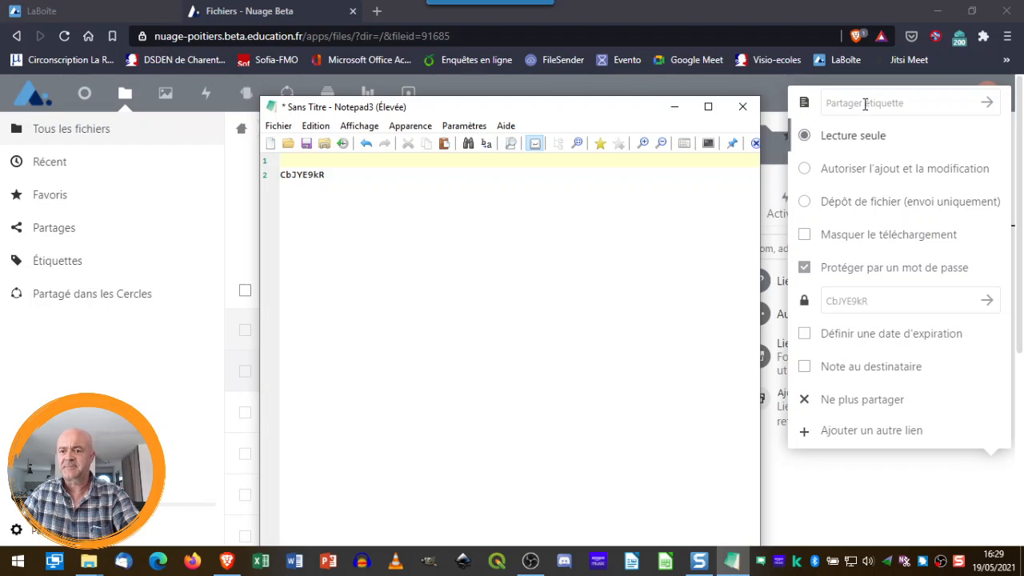
Copy the documents élèves share link and paste it onto line 1 of the note
left_click(990, 108)
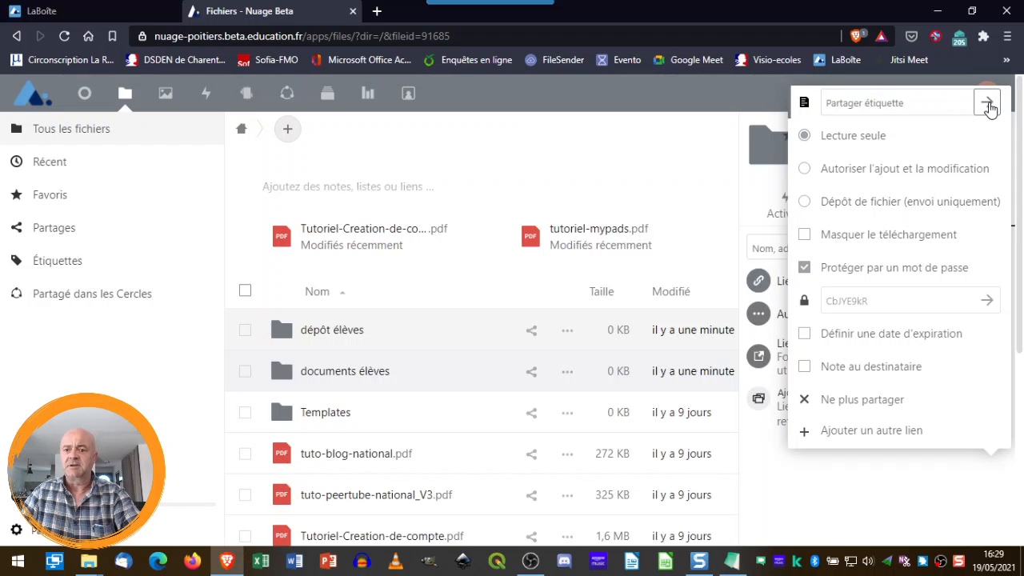
left_click(627, 162)
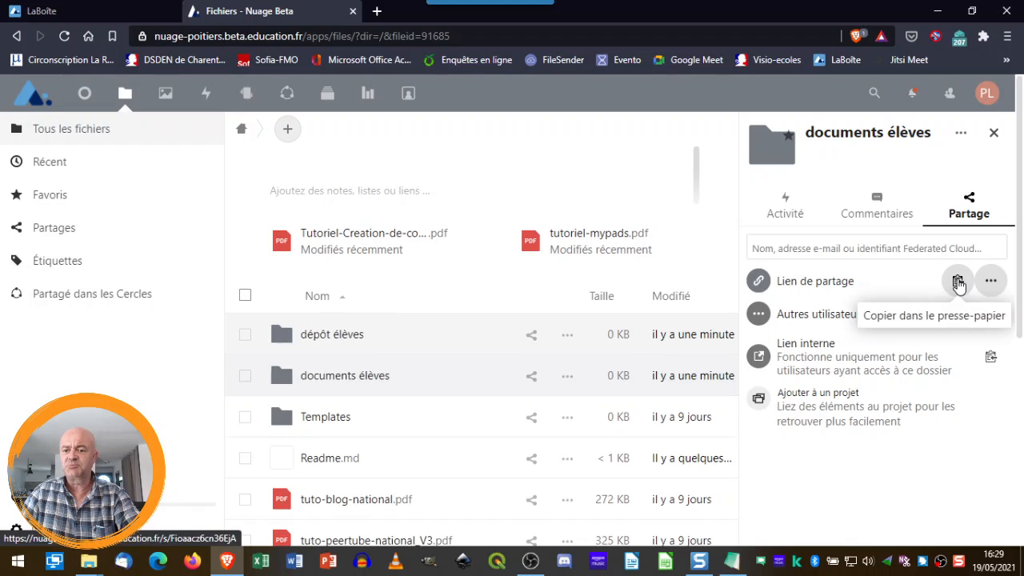
left_click(958, 281)
left_click(730, 563)
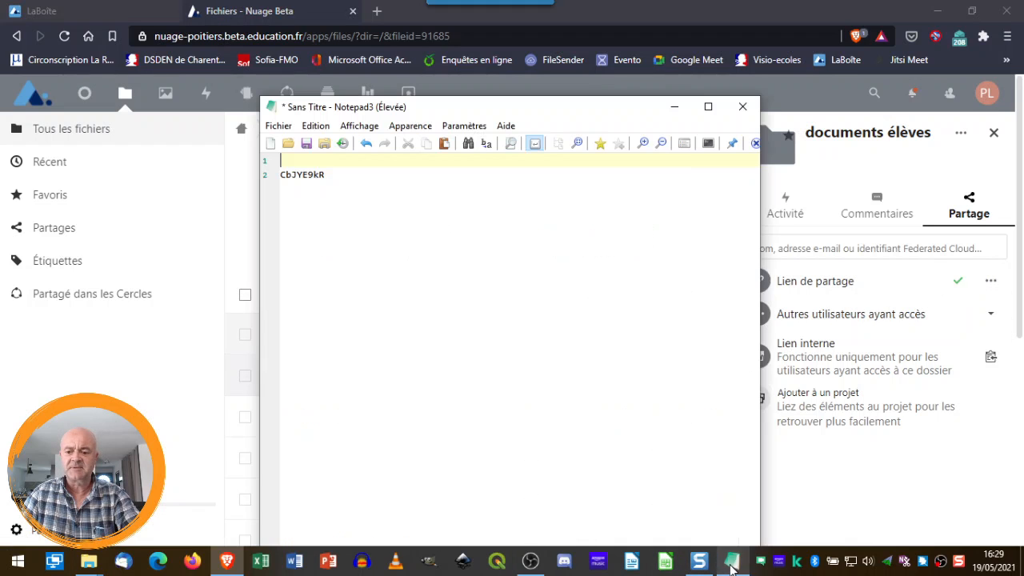
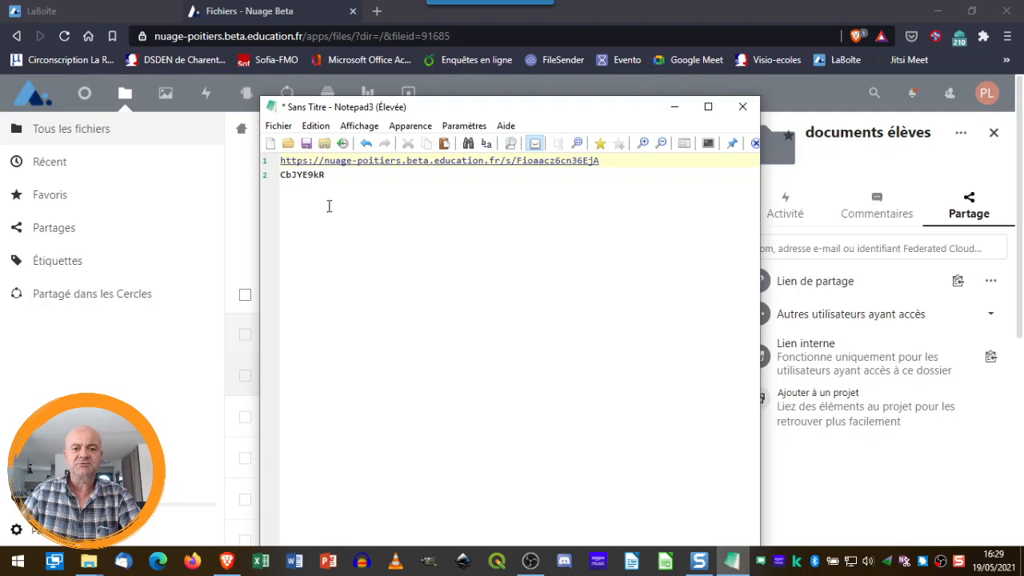
Label the password line 'mot de passe :' and minimize the note
left_click(280, 175)
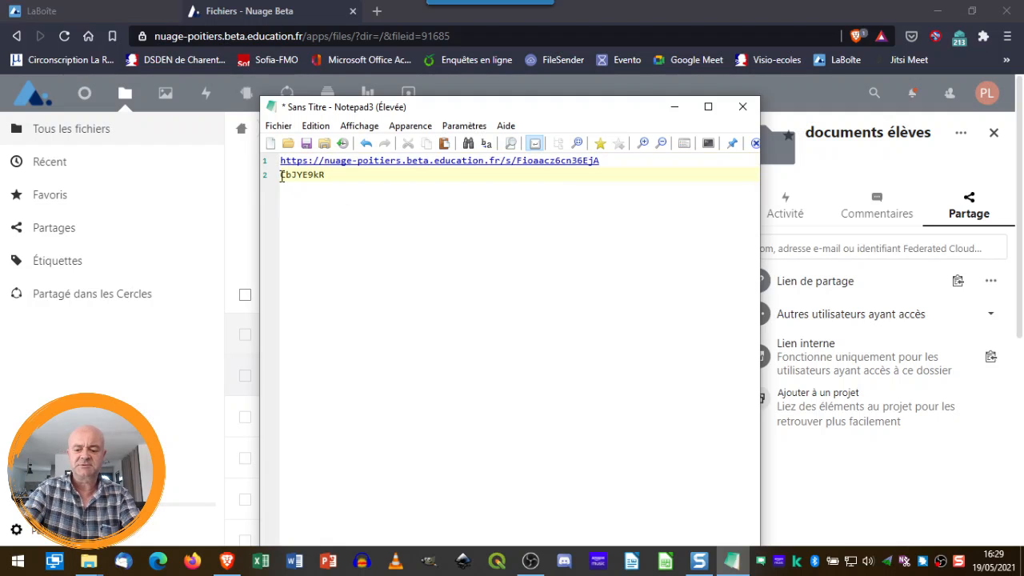
type("mot de pa")
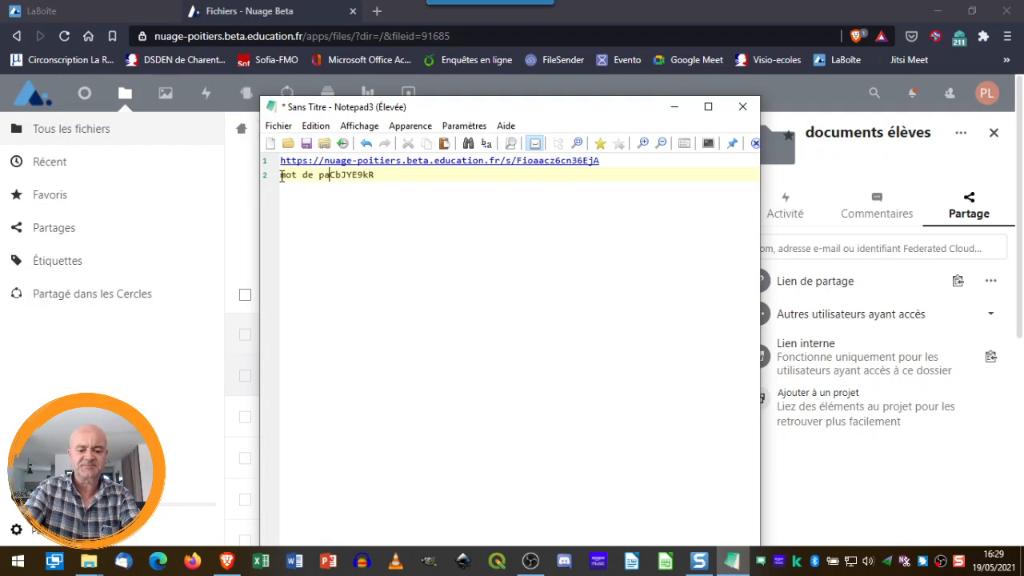
type("sse :")
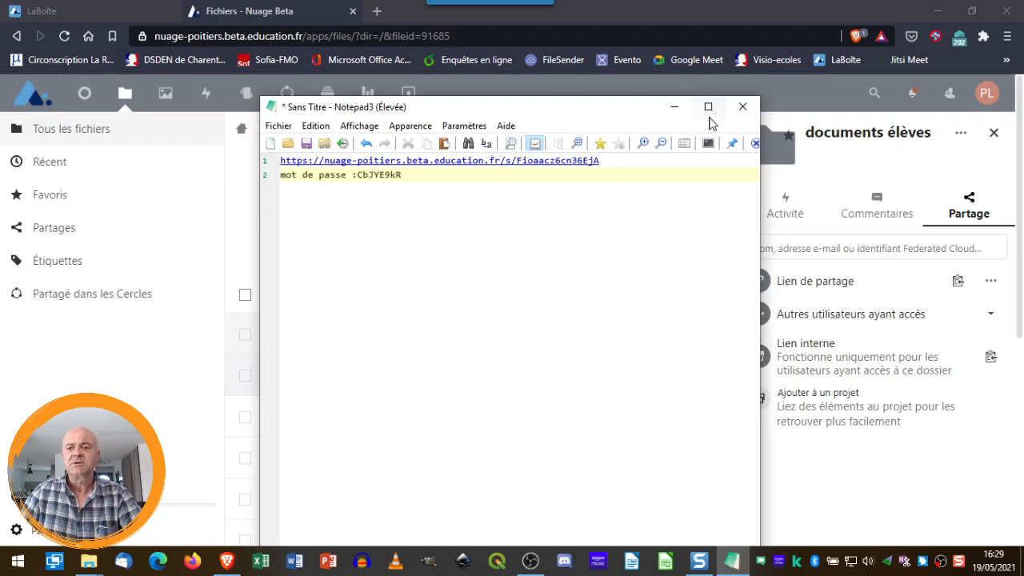
left_click(674, 110)
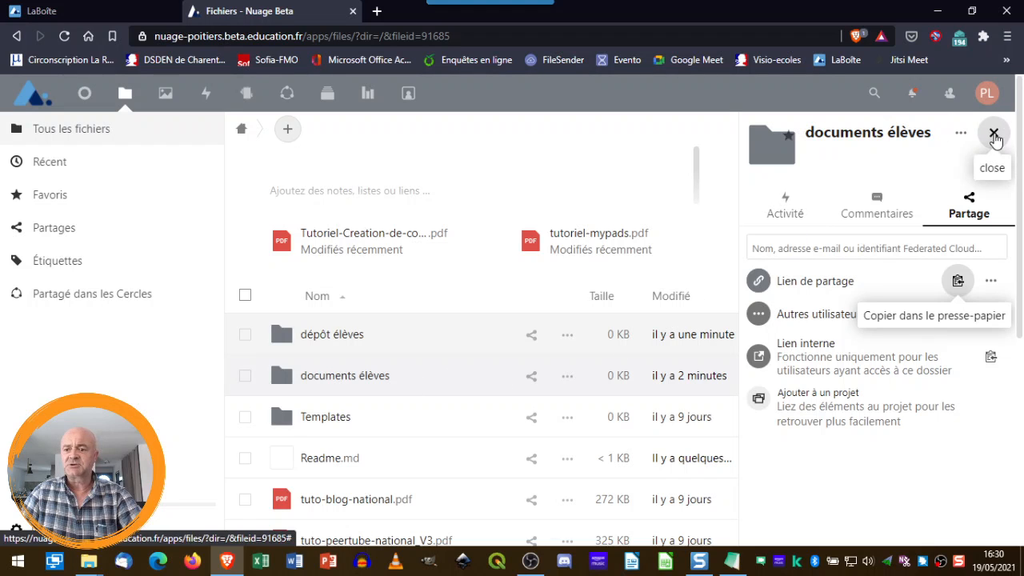
Create and copy a public share link for the dépôt élèves folder, then bring back Notepad3
left_click(994, 133)
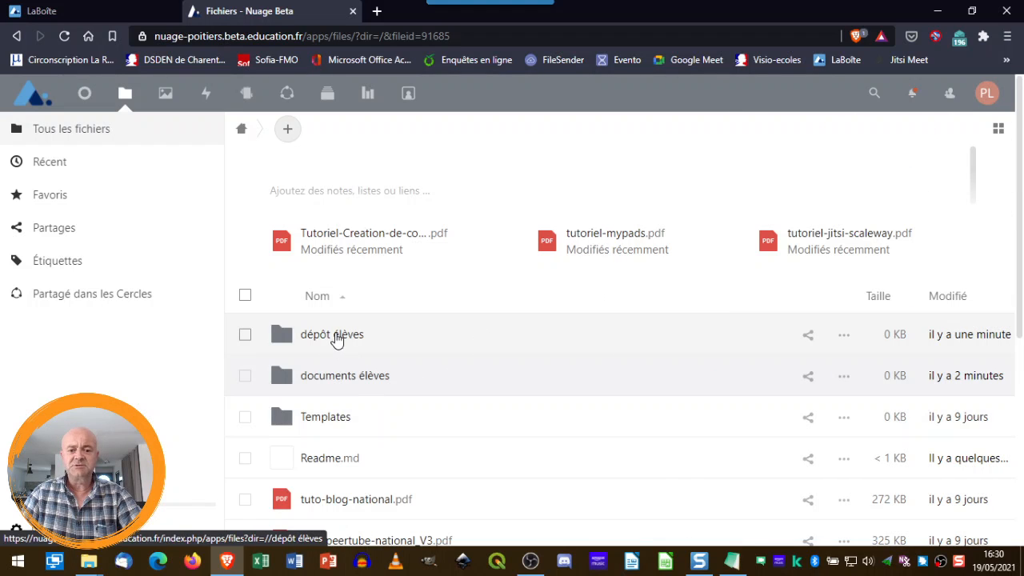
left_click(808, 339)
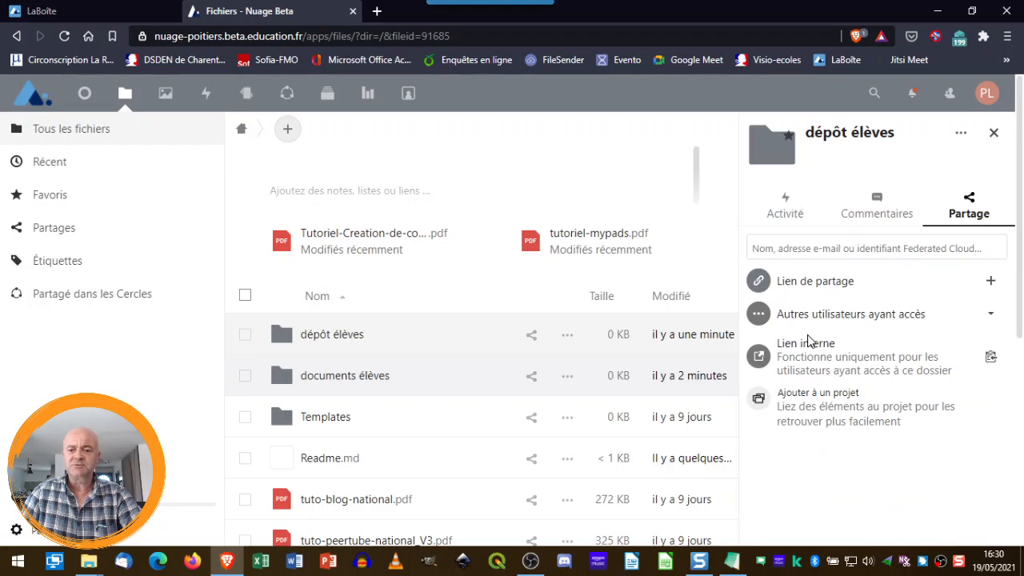
left_click(990, 283)
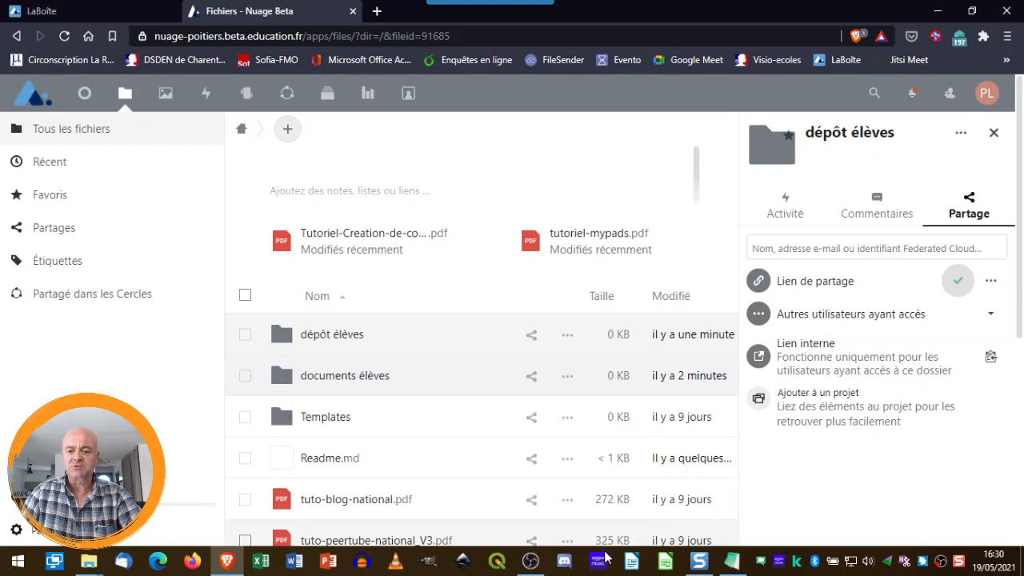
left_click(734, 565)
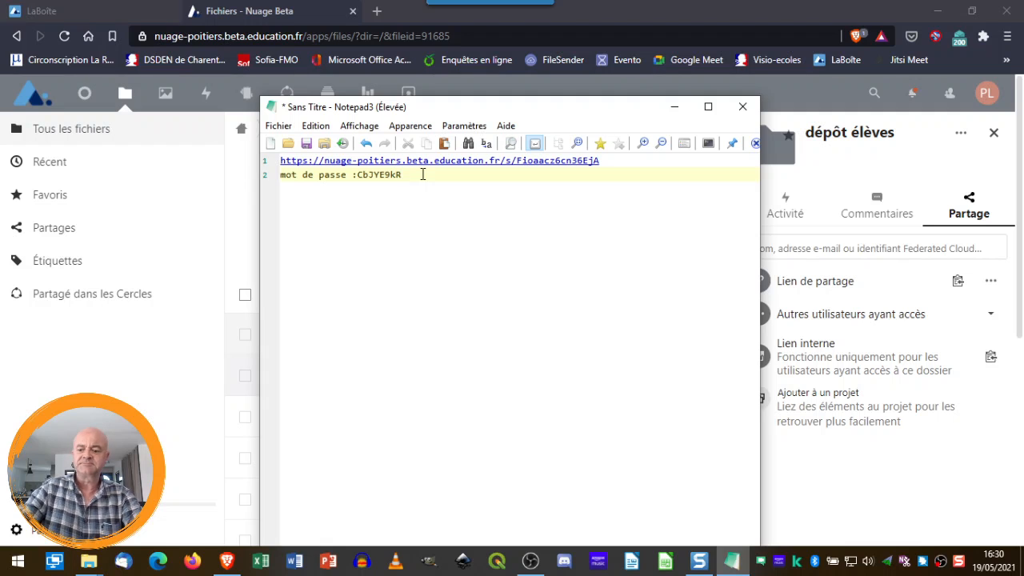
Add a 'dossier de dépot :' line with the dépôt élèves link below, then reopen the link's options
key("Return")
key("Return")
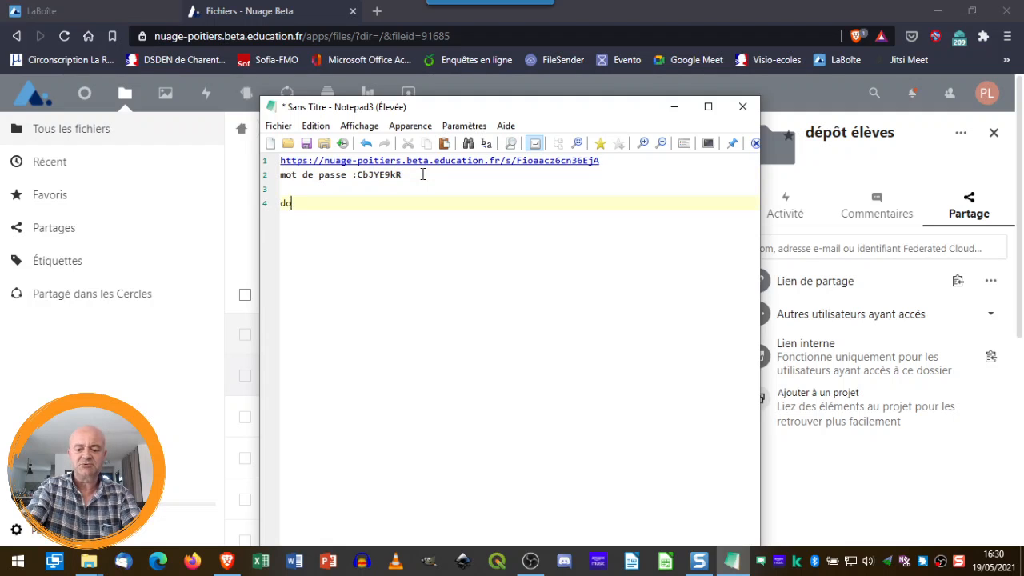
type("ssier")
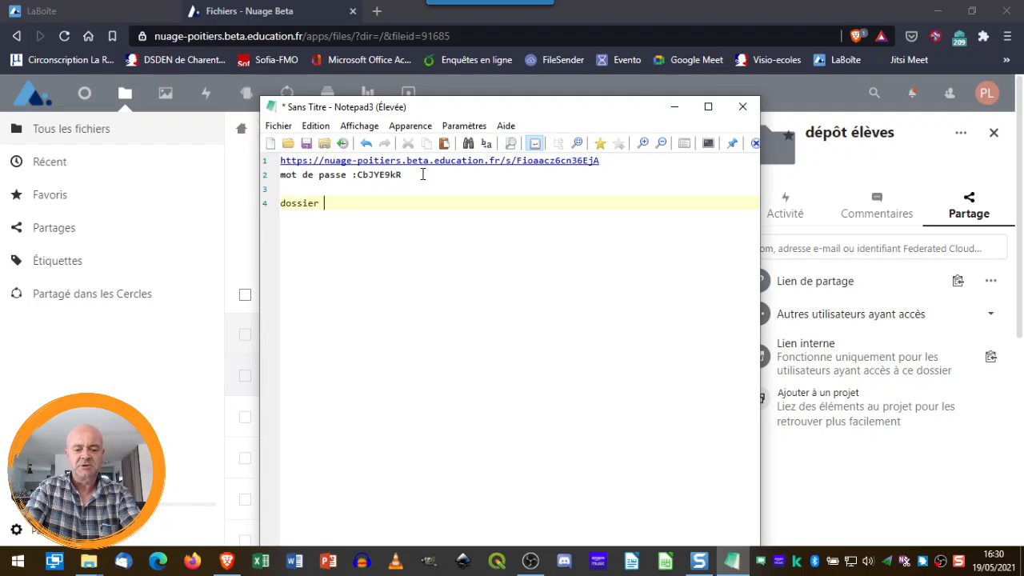
type(" de dépot :")
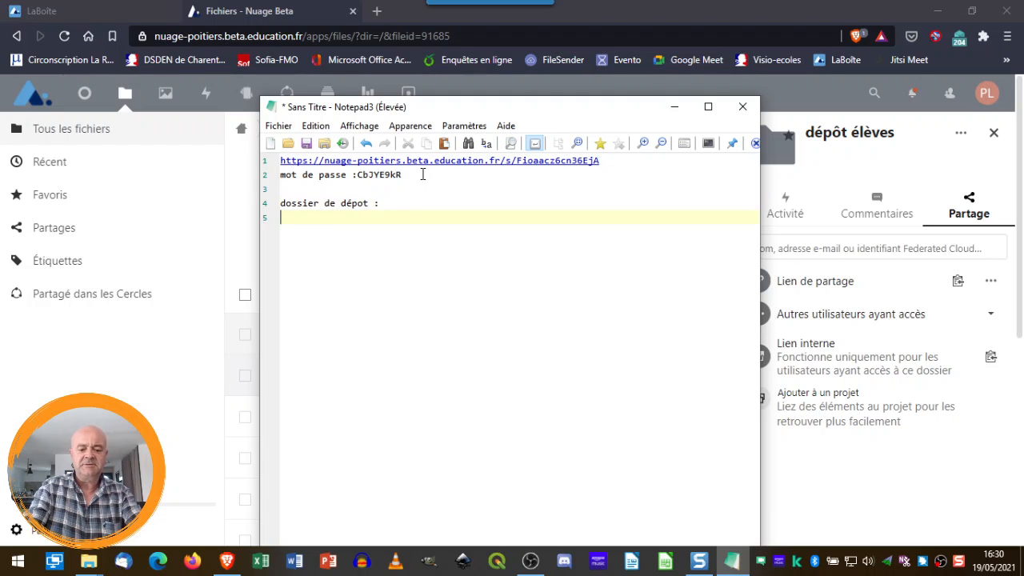
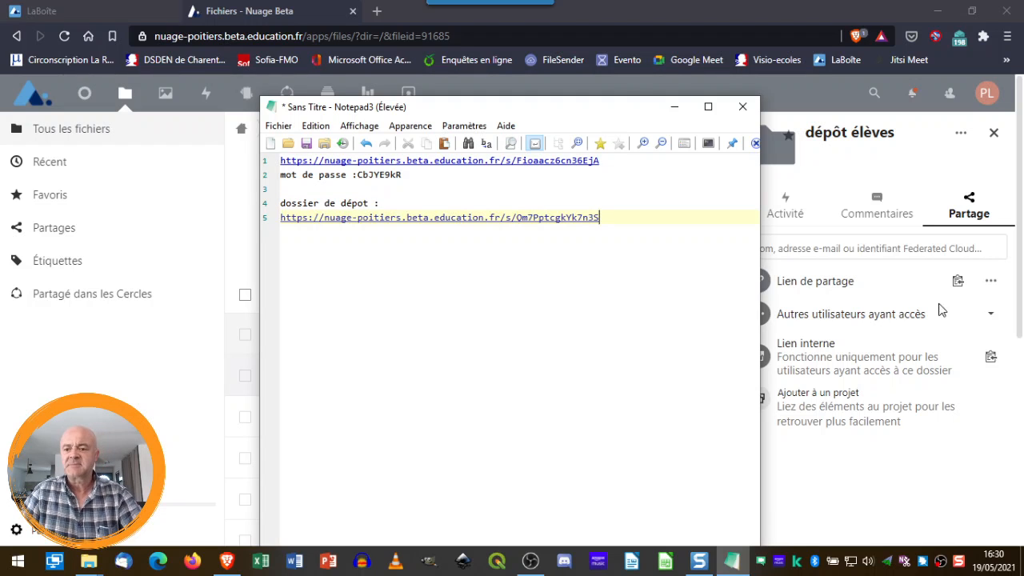
left_click(989, 286)
left_click(989, 286)
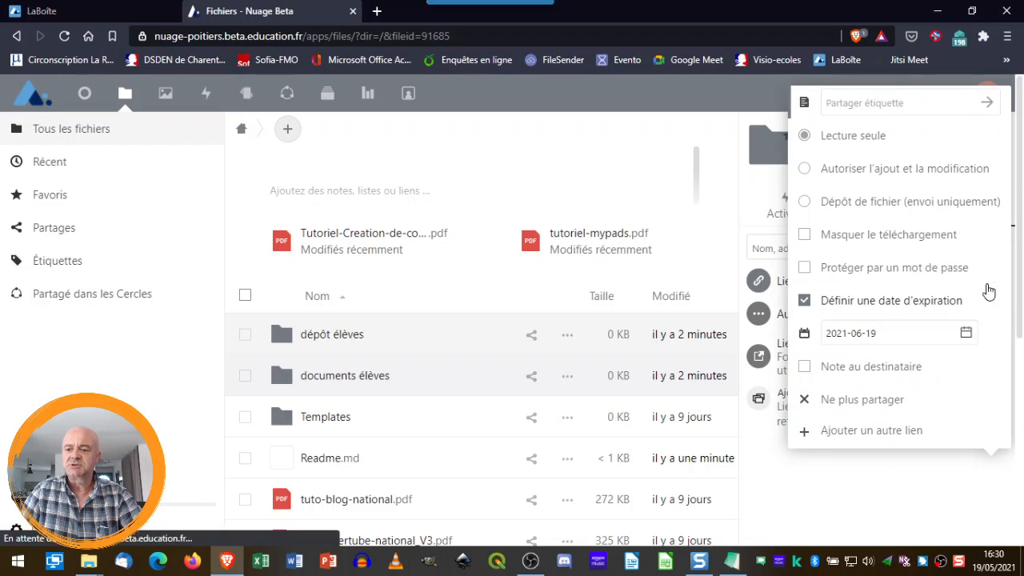
Make the dépôt élèves link upload-only with no expiration date, then review the saved links in Notepad3
left_click(803, 205)
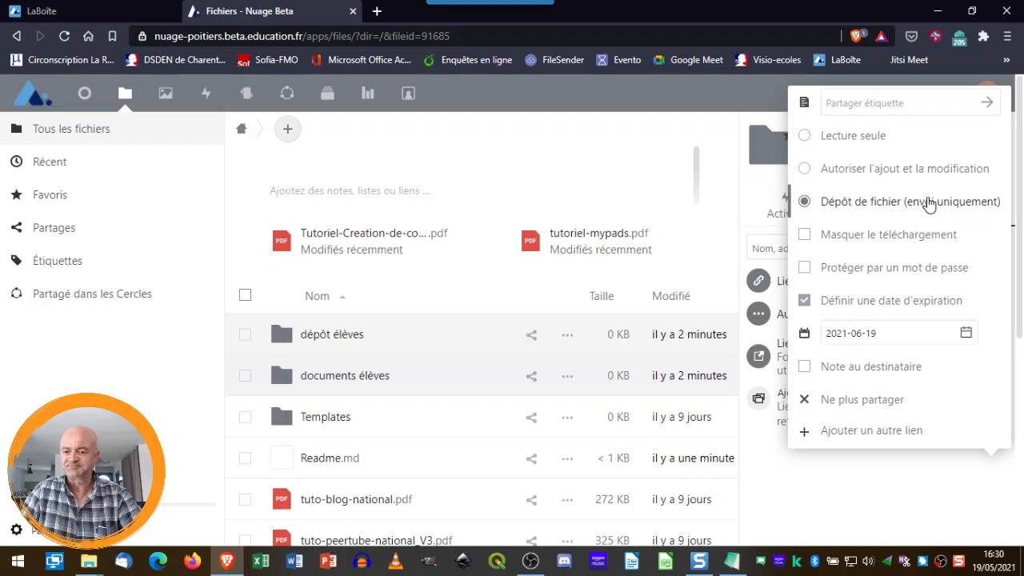
left_click(804, 301)
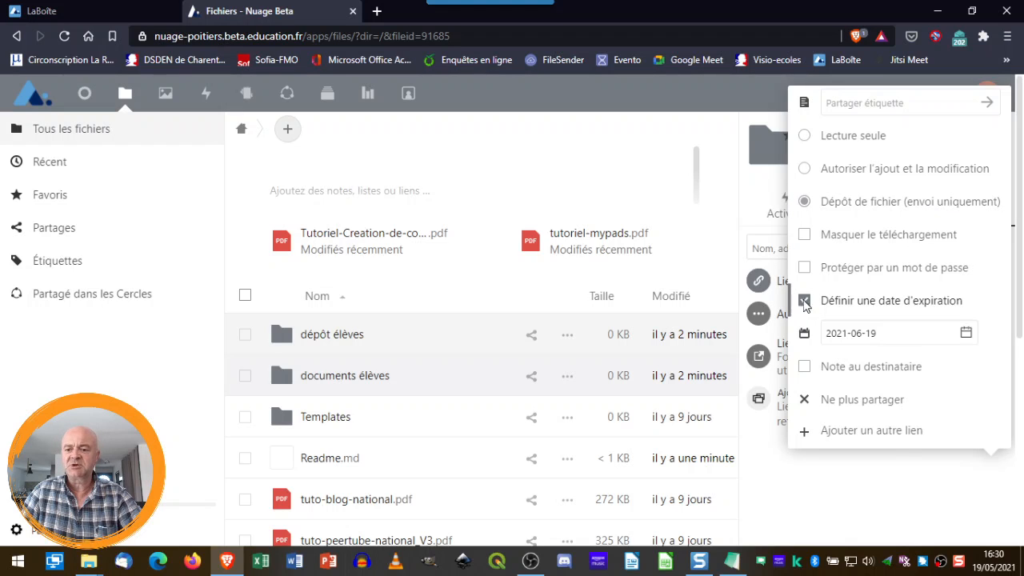
left_click(915, 97)
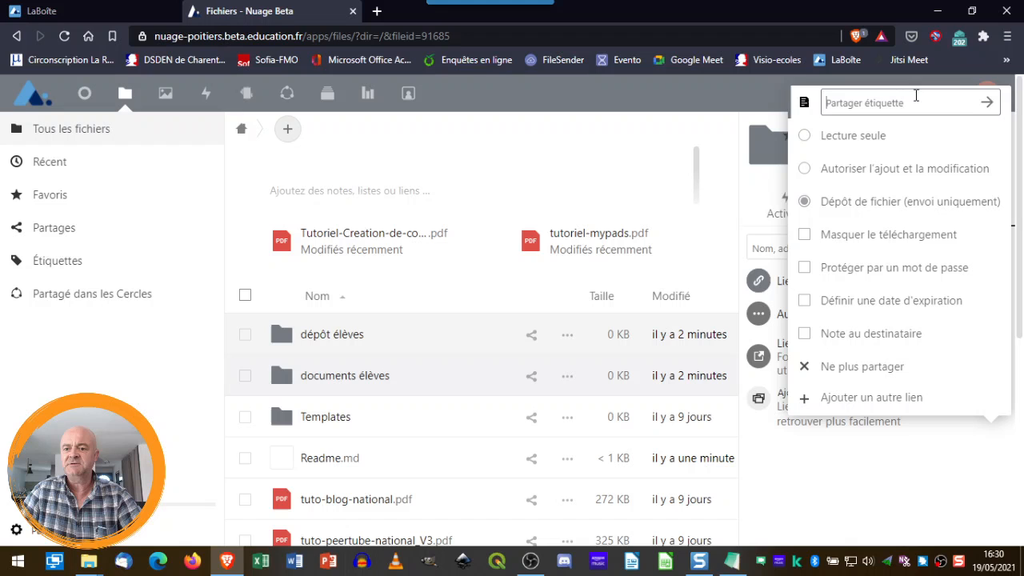
left_click(988, 105)
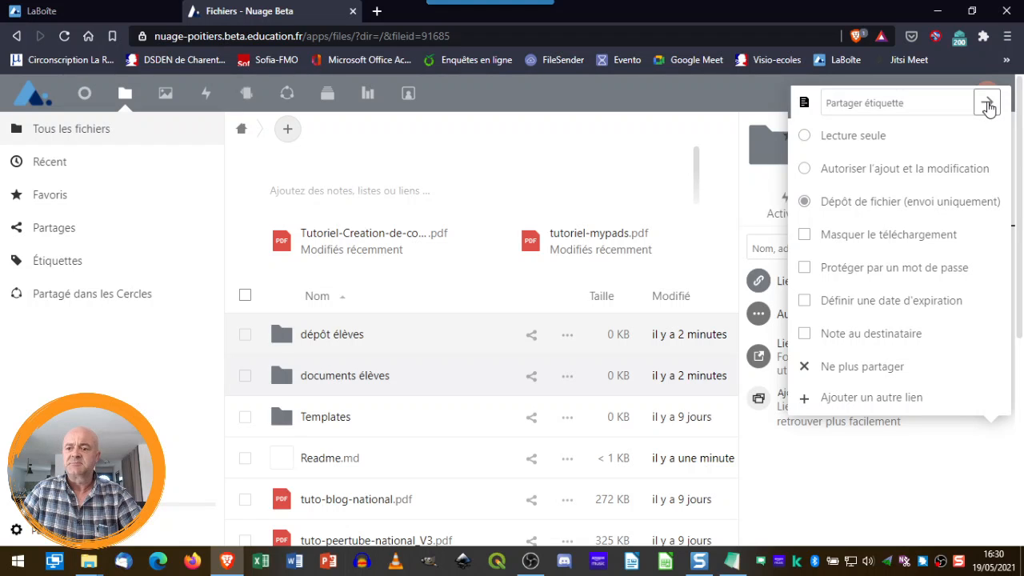
left_click(730, 562)
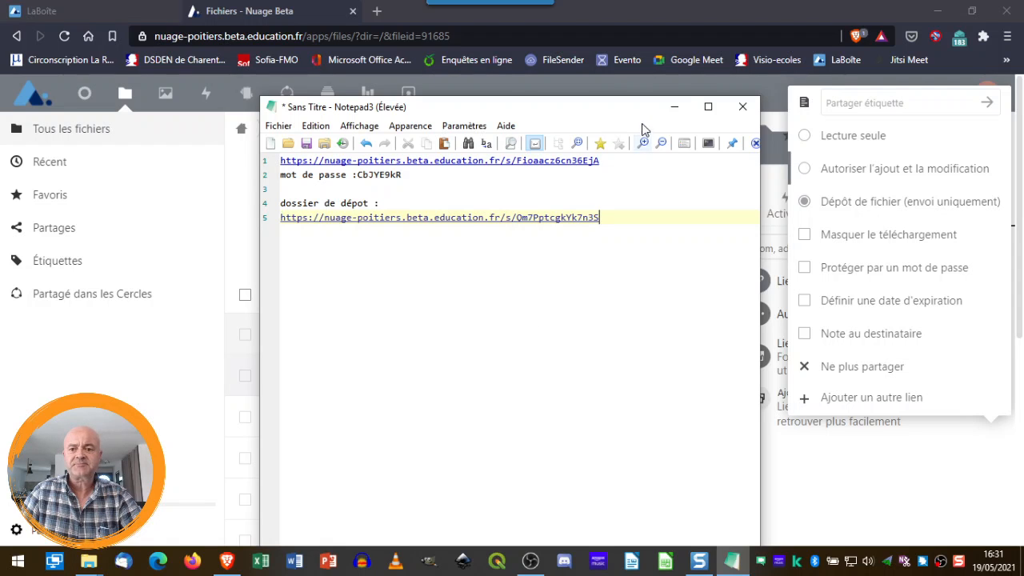
left_click(676, 109)
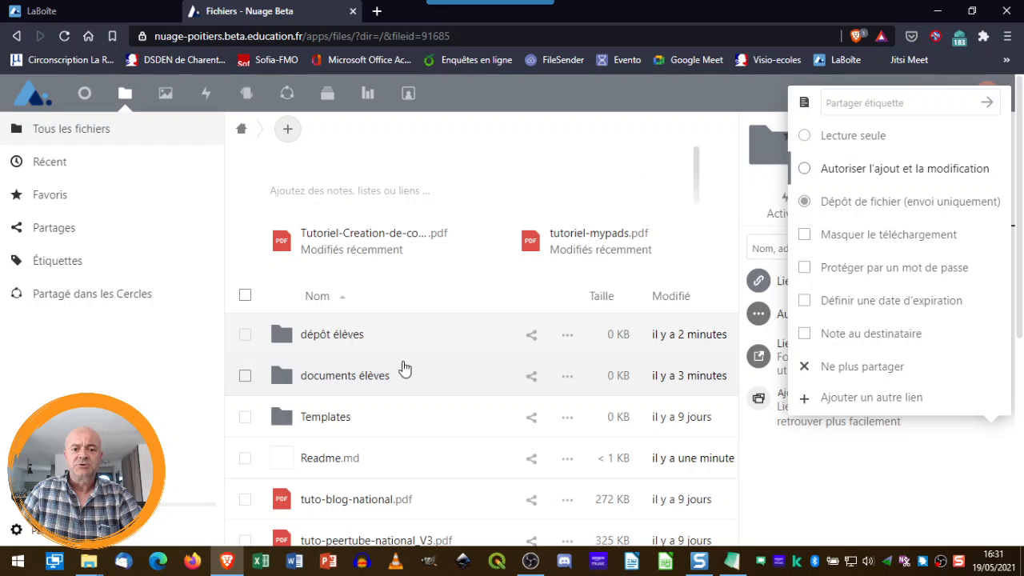
Open the documents élèves folder and bring the Vidéos Explorer window alongside the browser
left_click(341, 378)
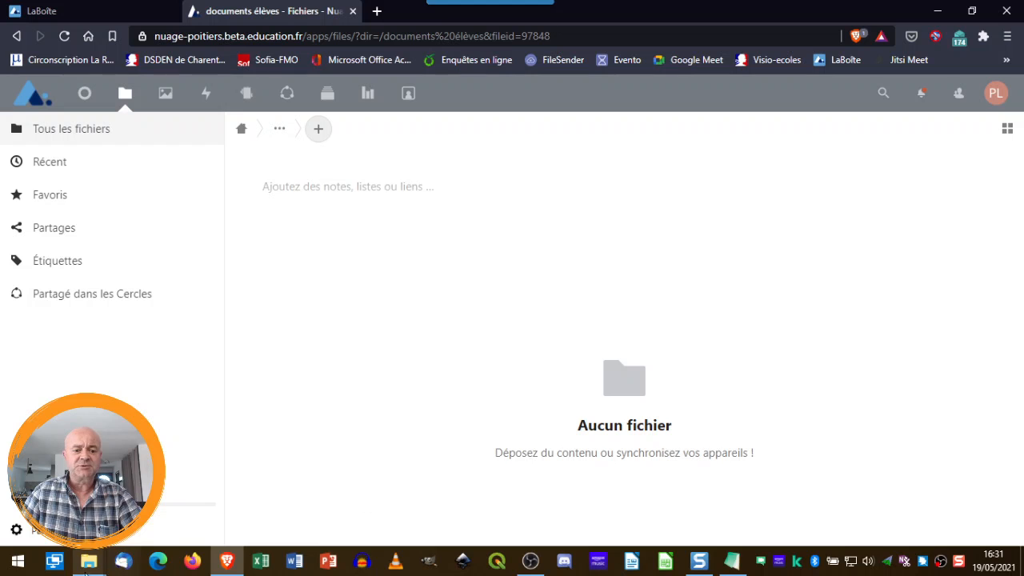
mouse_move(94, 566)
left_click(213, 490)
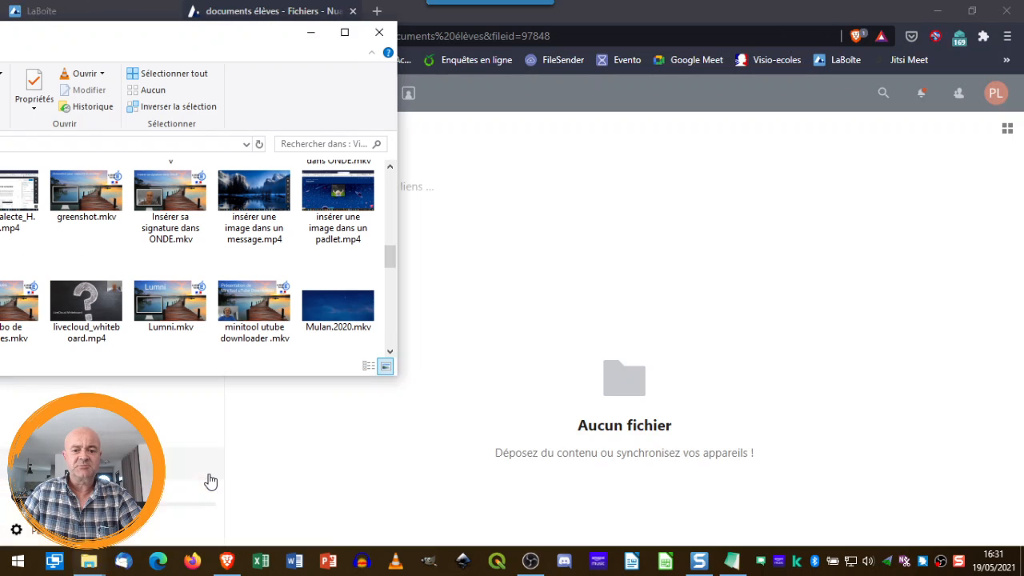
left_click_drag(116, 38, 371, 58)
Drag nextcloud.mkv from Vidéos onto the Nextcloud page to upload it
scroll(643, 276, "up", 2)
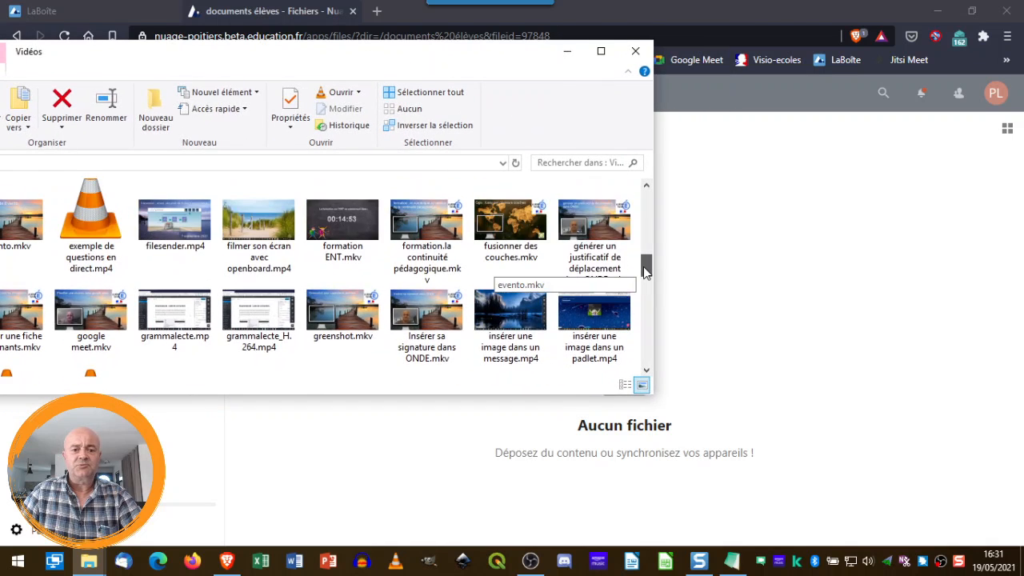
left_click_drag(645, 270, 641, 305)
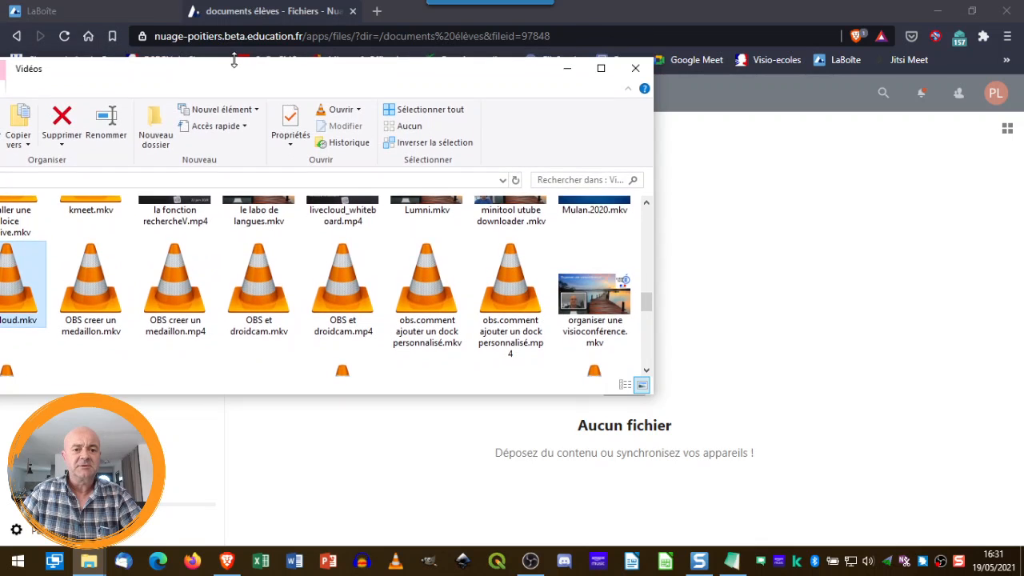
left_click_drag(195, 55, 312, 52)
left_click_drag(141, 261, 500, 438)
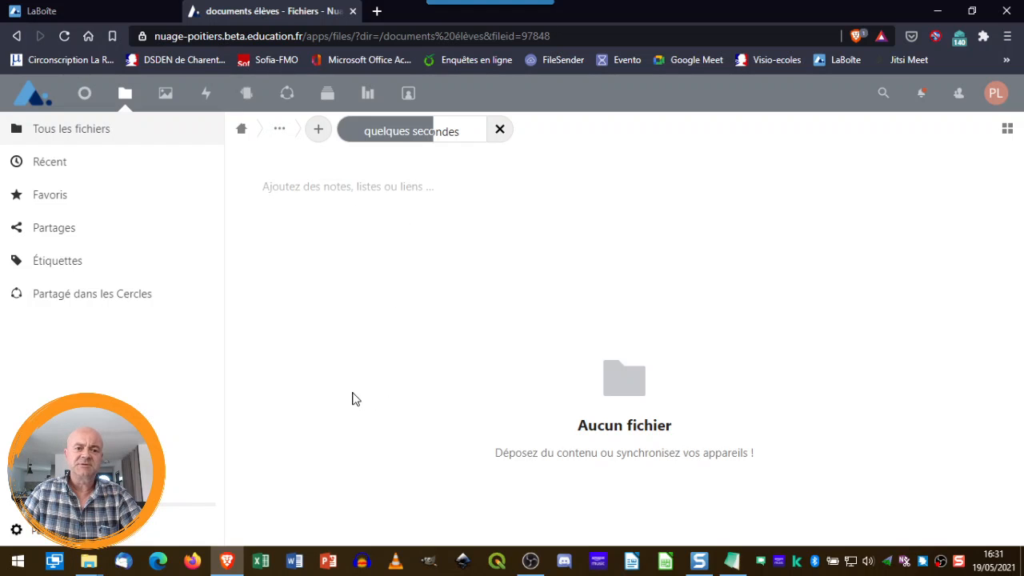
Open the share link on Notepad3's line 1 in a new browser tab
left_click(733, 566)
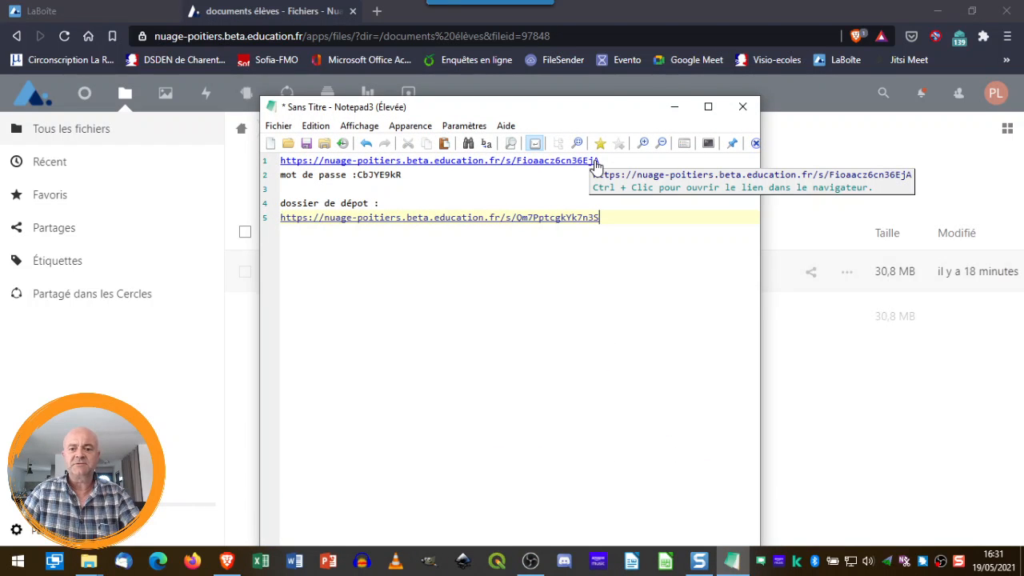
left_click(595, 166, "ctrl")
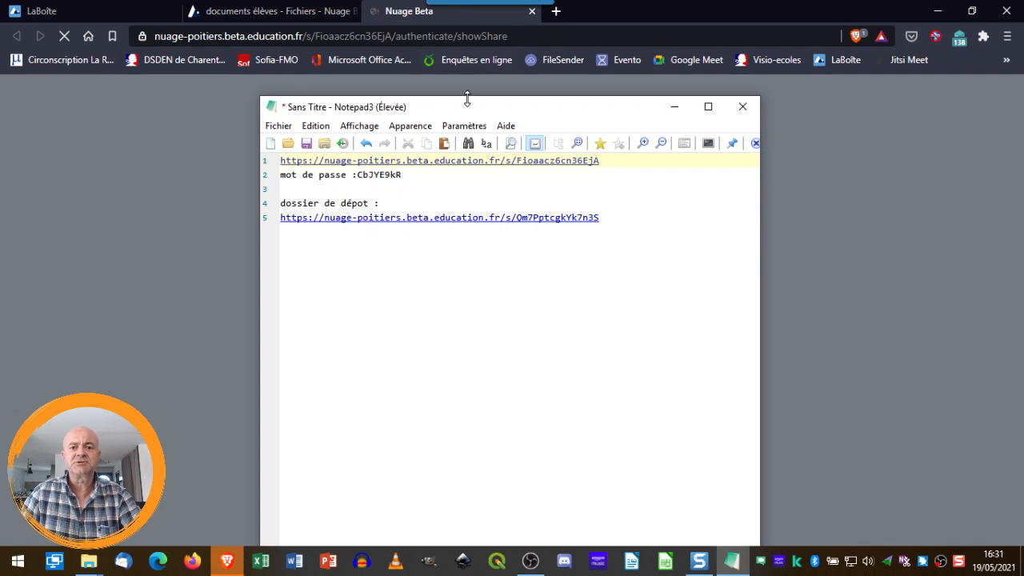
left_click_drag(512, 107, 255, 88)
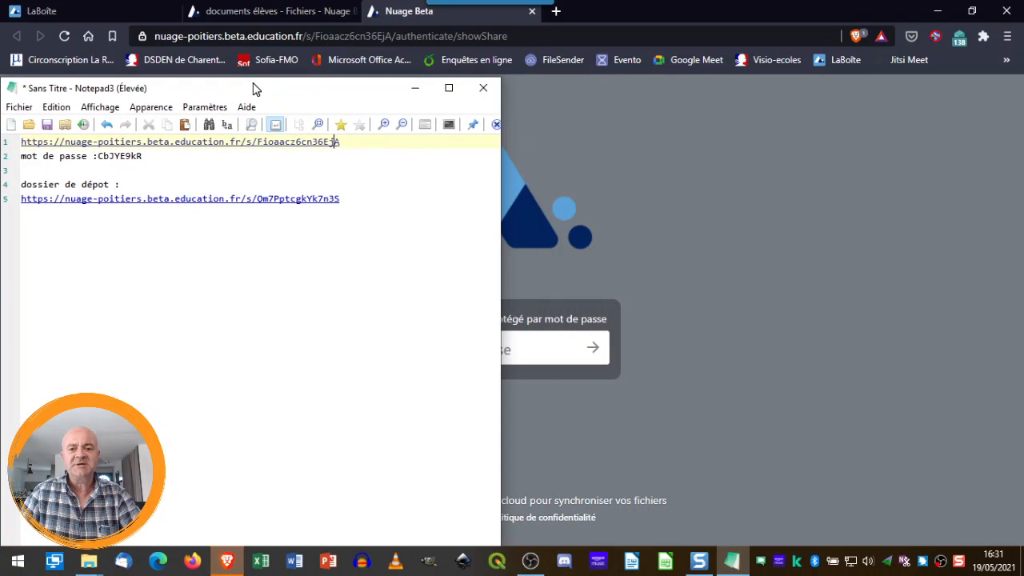
Select the password noted on line 2 and focus the share's password field
left_click_drag(499, 192, 390, 190)
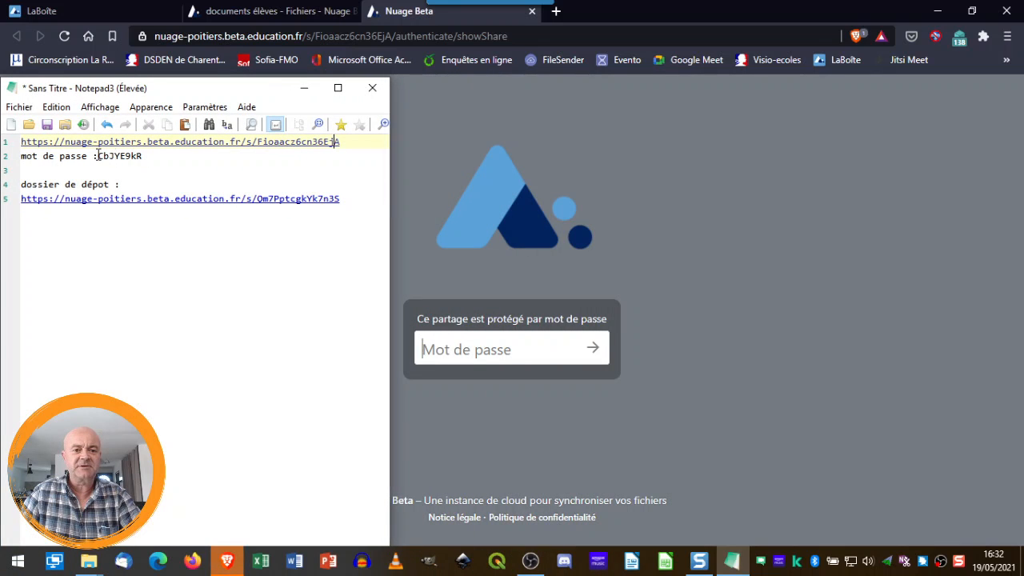
left_click_drag(97, 156, 146, 155)
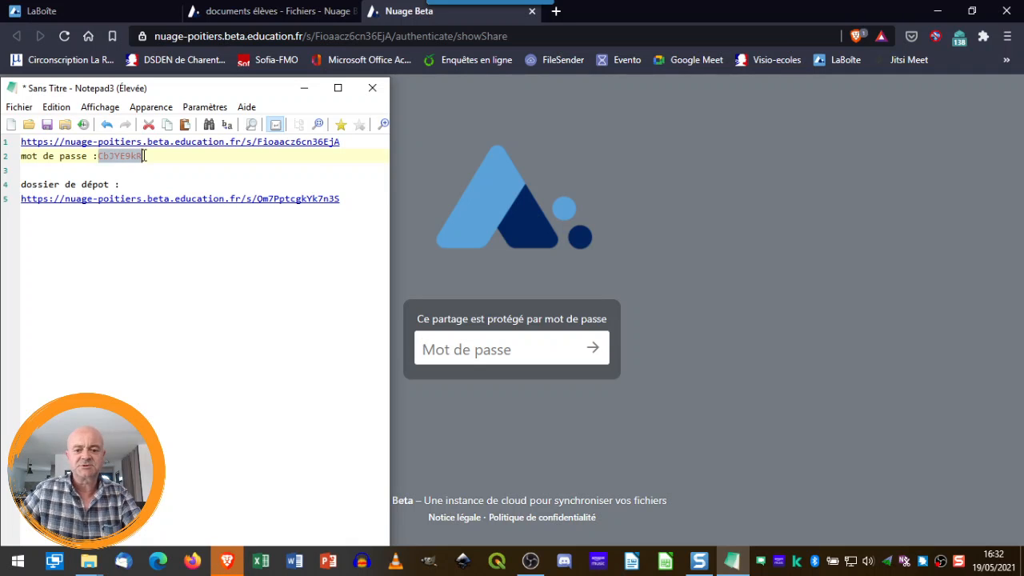
left_click(525, 349)
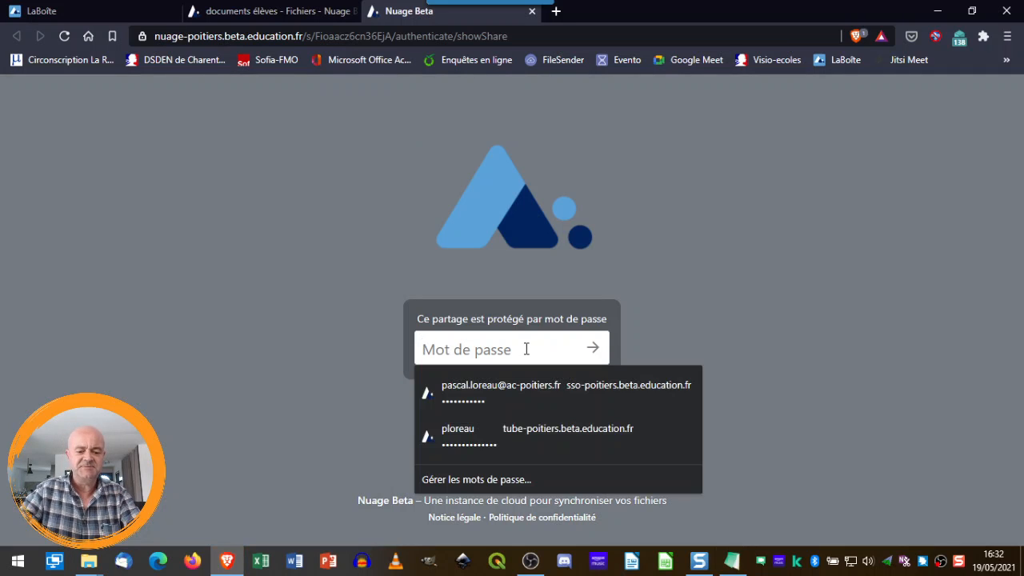
Paste the noted password to unlock the share, declining to save it in the browser
key("ctrl+v")
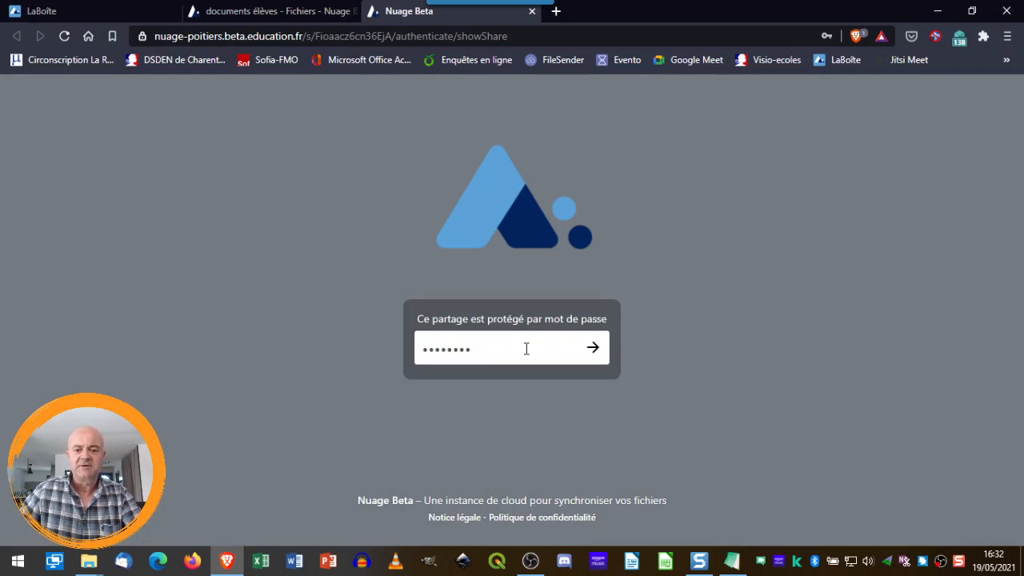
left_click(593, 348)
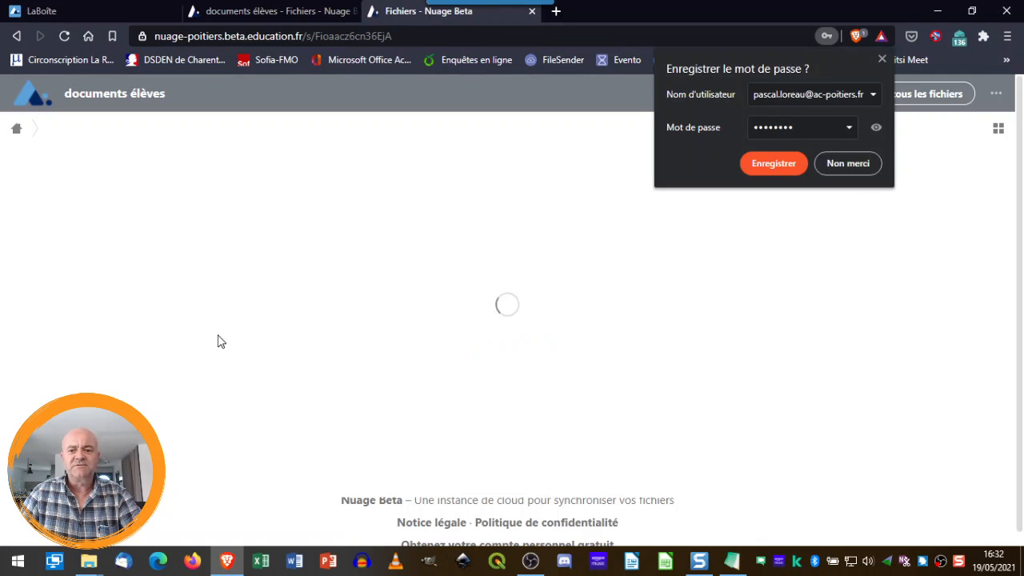
left_click(840, 162)
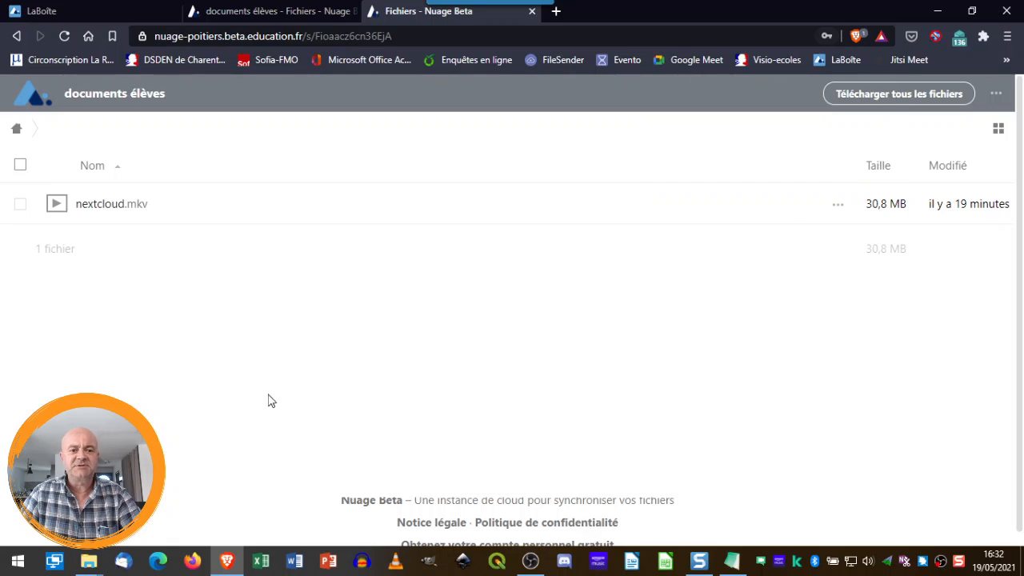
Open nextcloud.mkv in the video viewer and pause playback
left_click(837, 206)
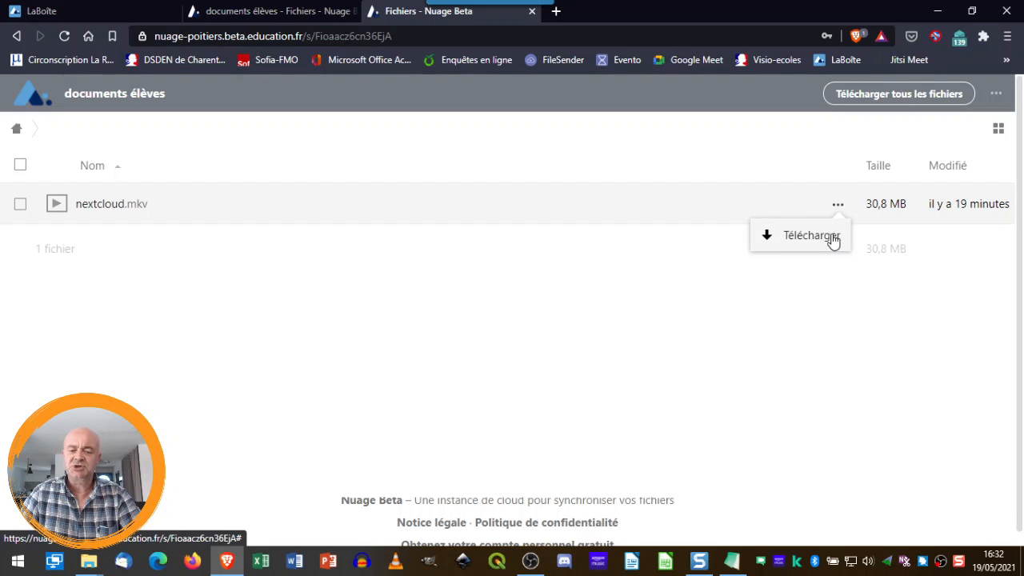
left_click(92, 206)
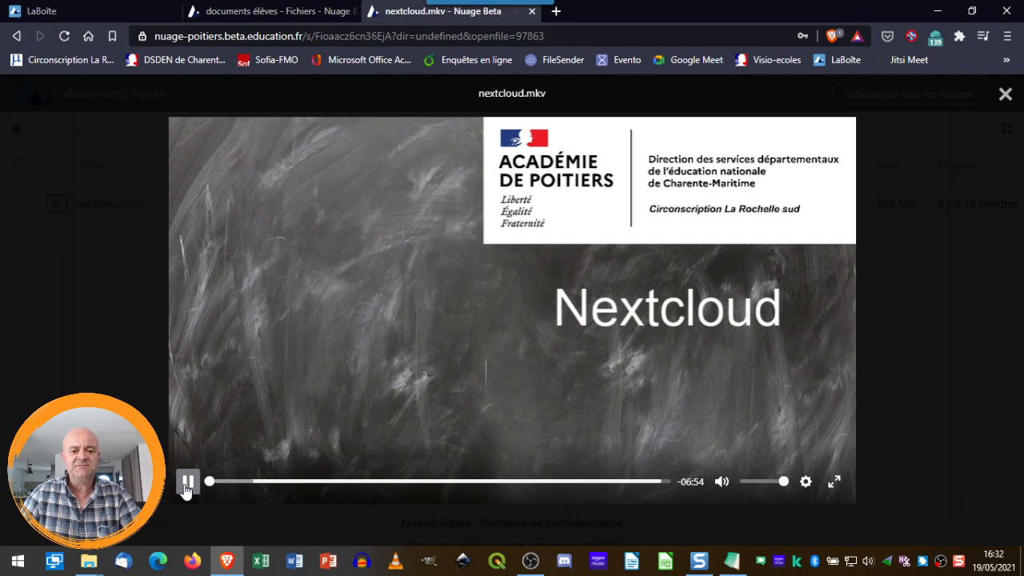
left_click(187, 482)
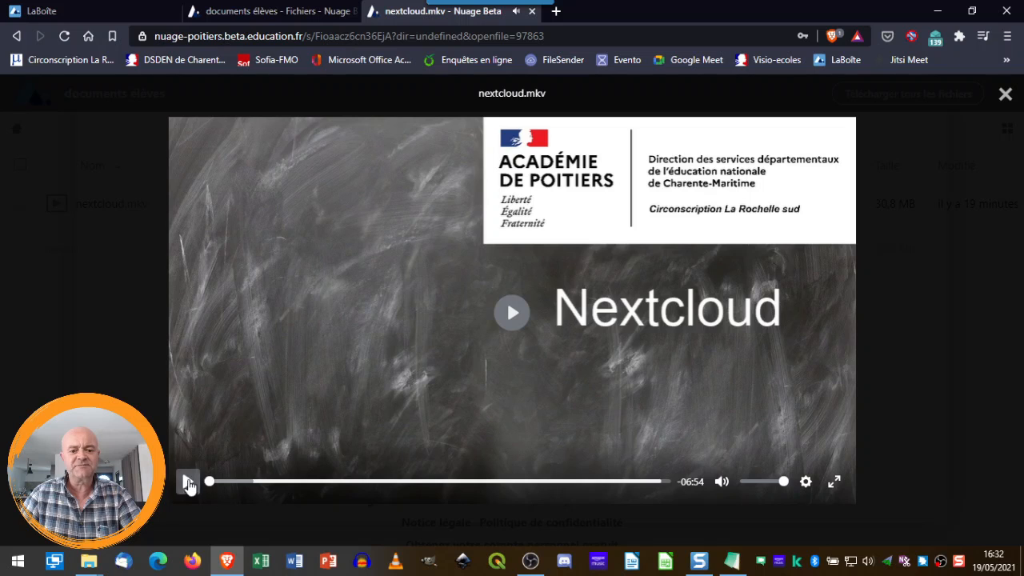